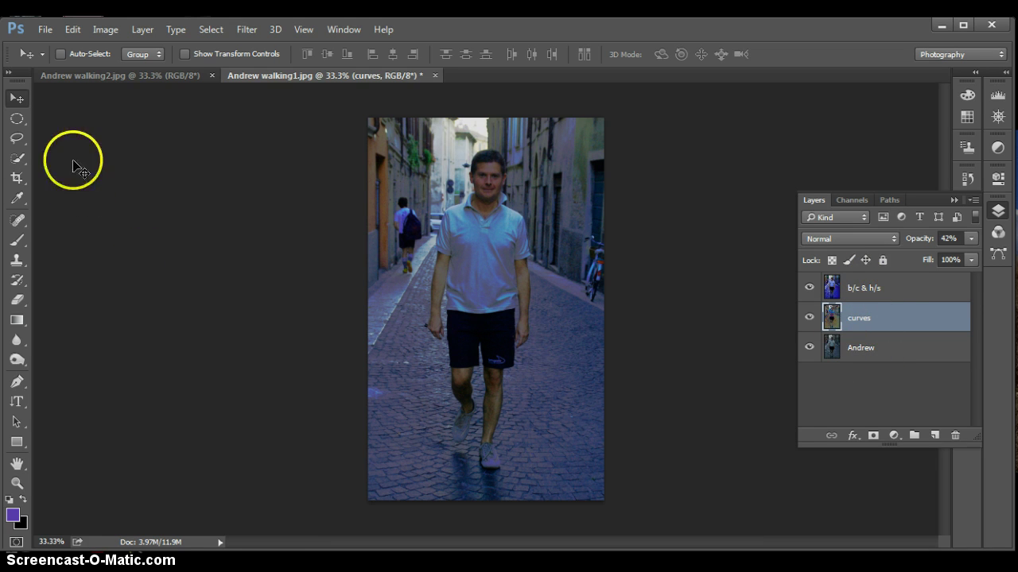
pyautogui.click(105, 30)
pyautogui.moveTo(119, 71)
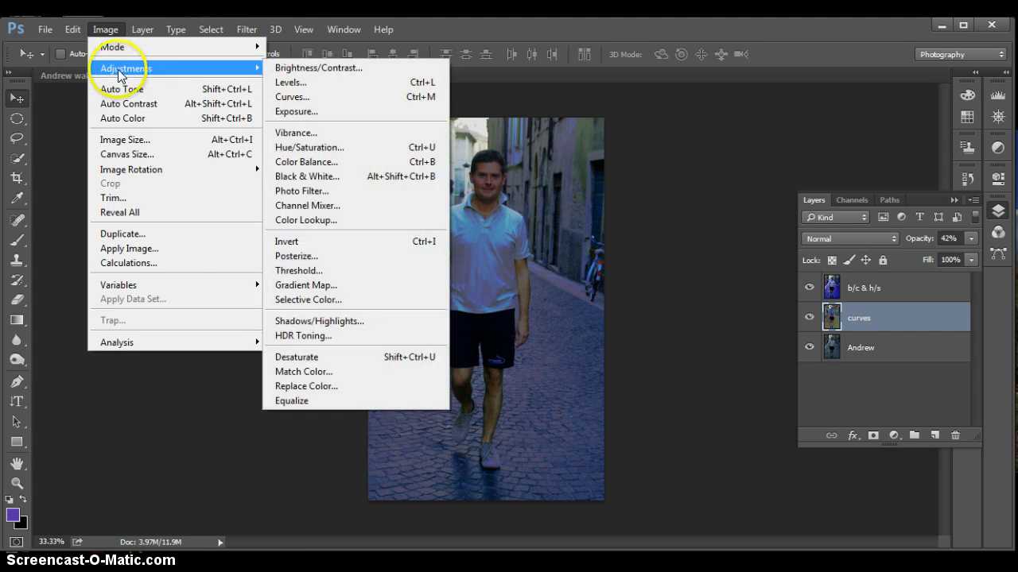
pyautogui.moveTo(70, 28)
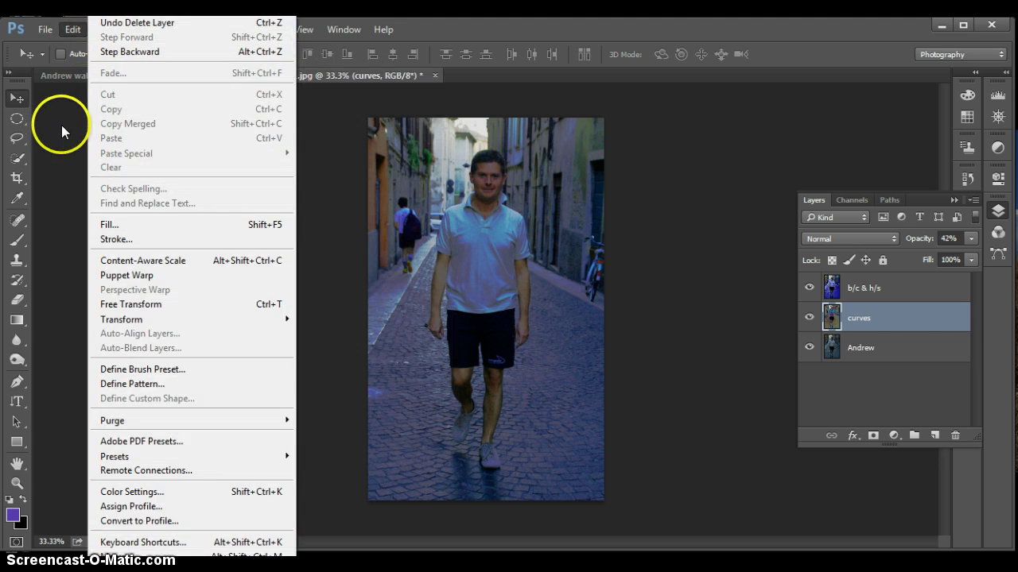
pyautogui.click(61, 125)
pyautogui.click(106, 29)
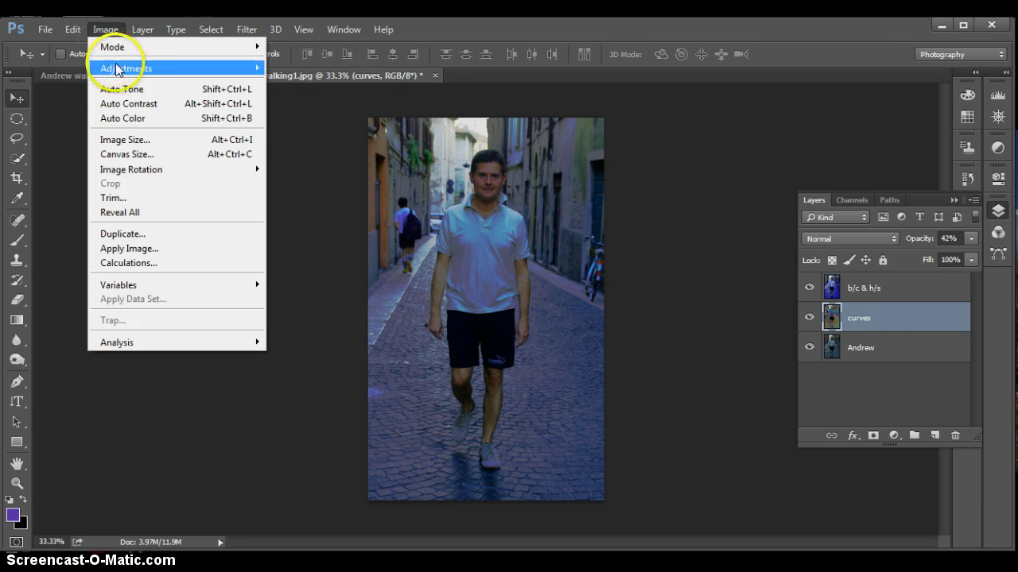
pyautogui.moveTo(170, 68)
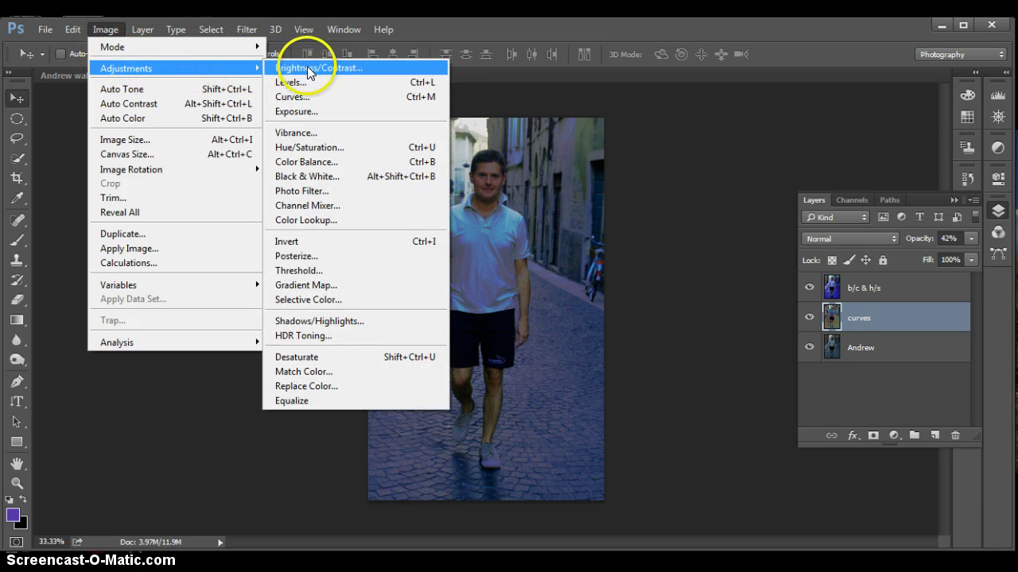
pyautogui.click(324, 457)
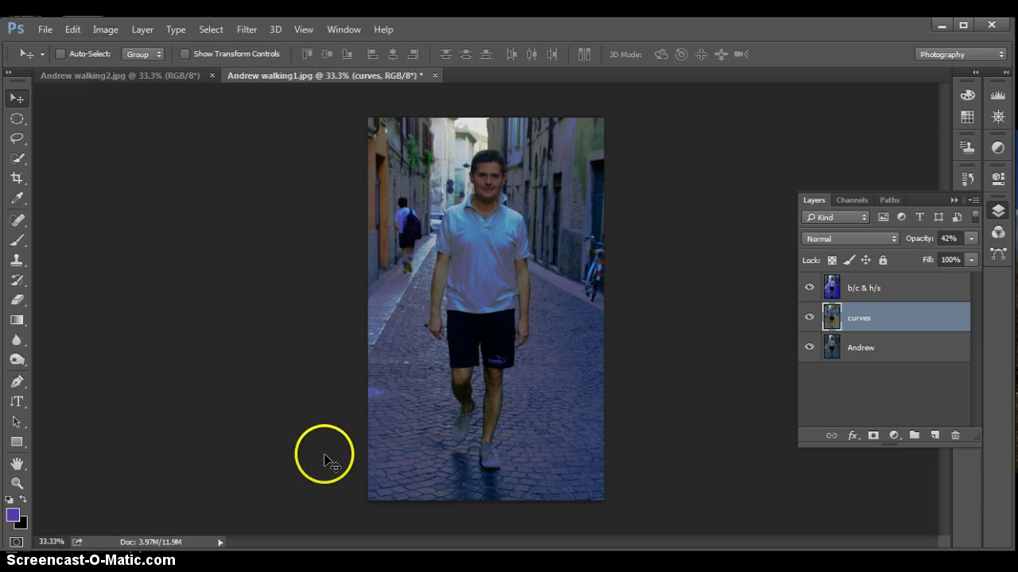
# In the walking2 photo, add a Levels adjustment layer with input levels of 3, 1.28 and 167.
pyautogui.click(88, 73)
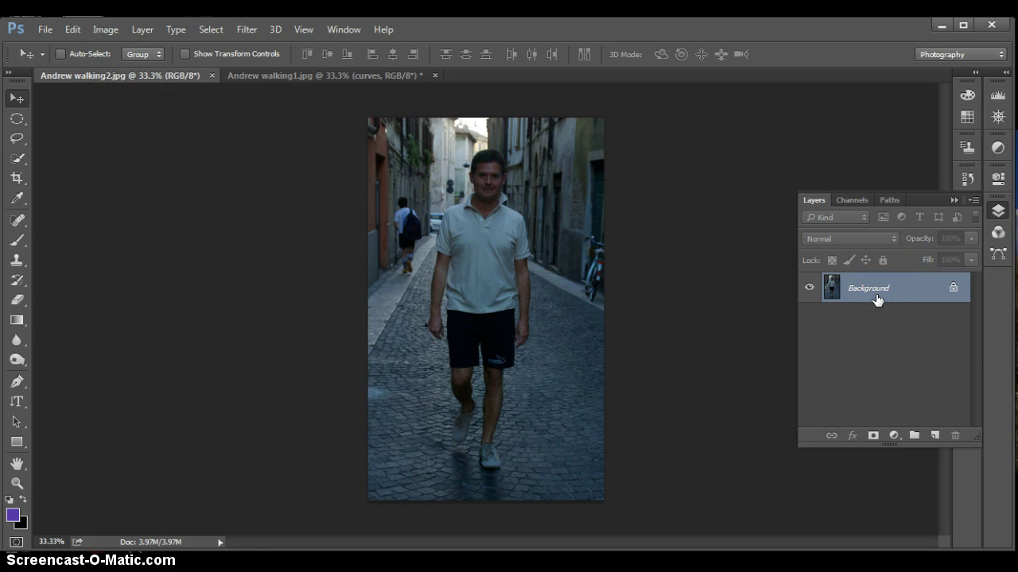
pyautogui.click(893, 436)
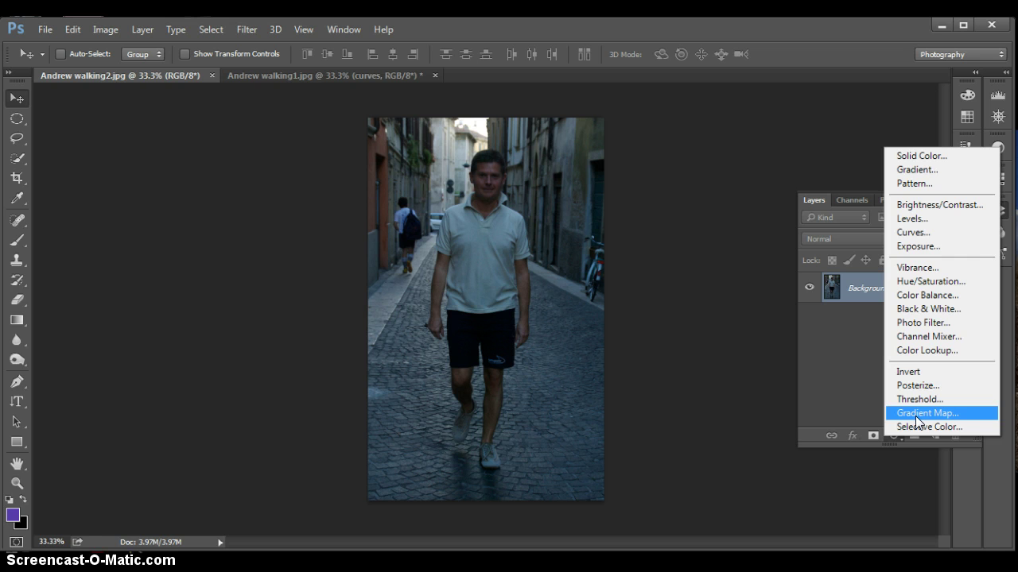
pyautogui.click(938, 217)
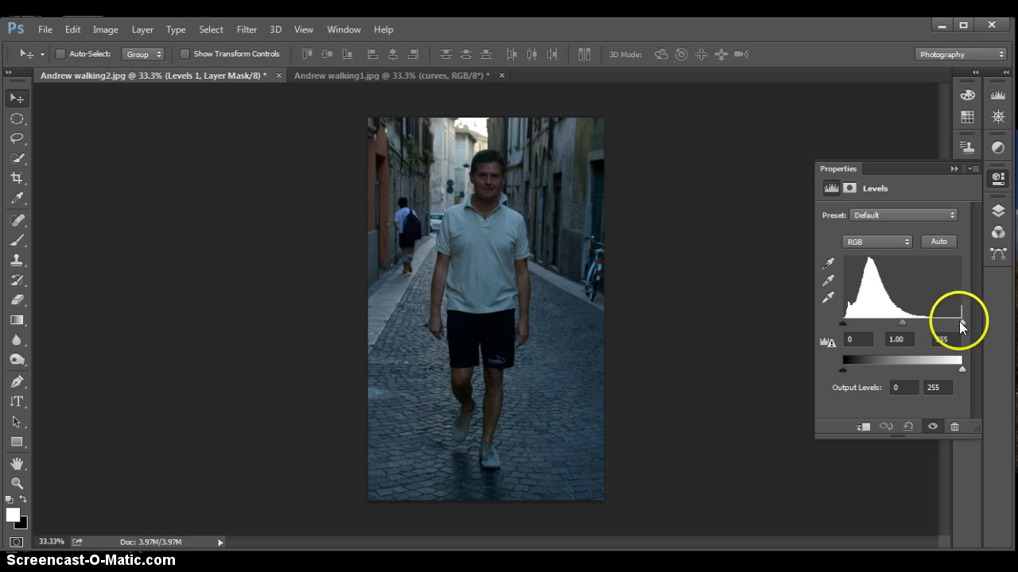
pyautogui.moveTo(961, 323); pyautogui.dragTo(929, 324)
pyautogui.moveTo(842, 323); pyautogui.dragTo(919, 323)
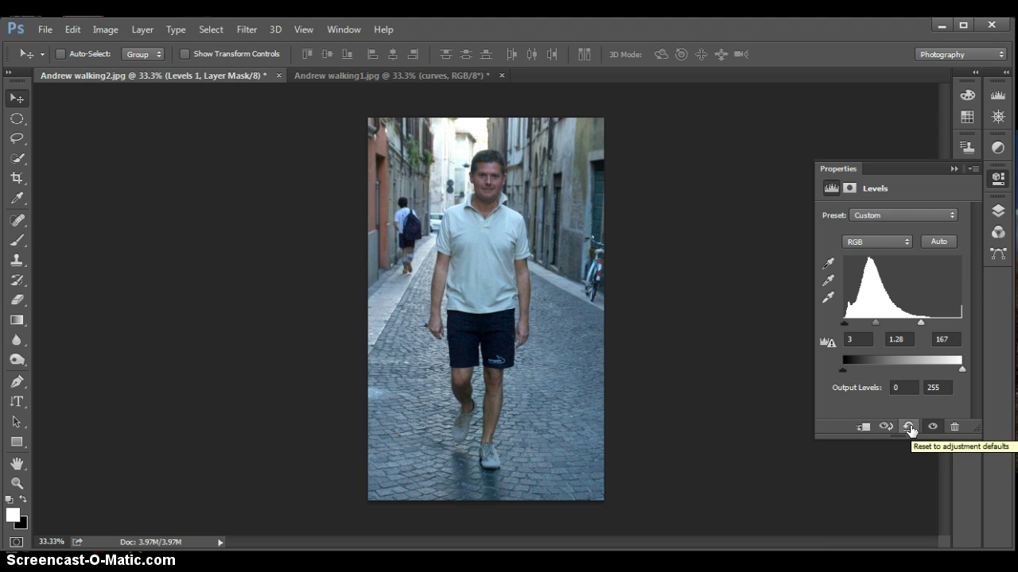
pyautogui.click(885, 430)
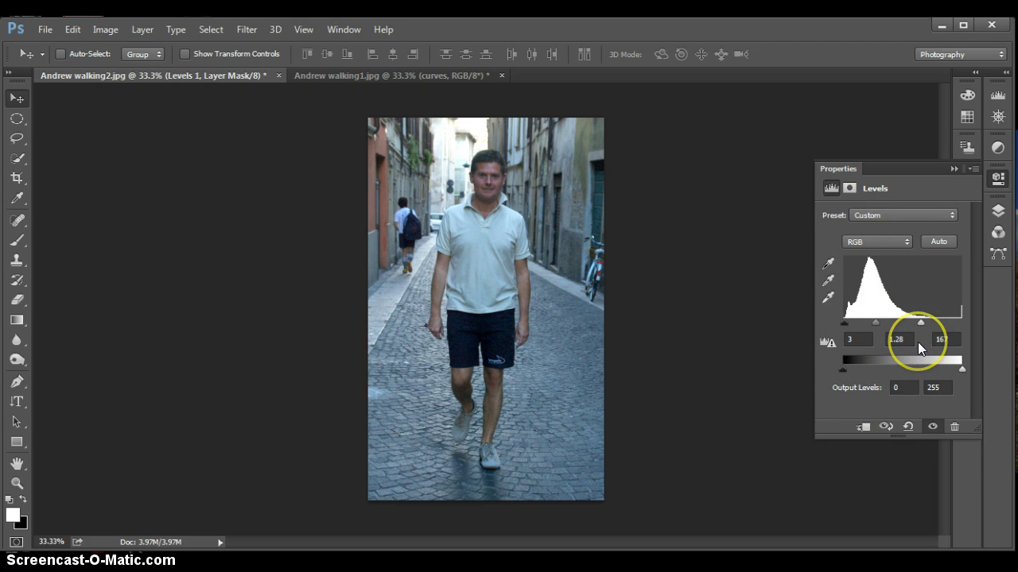
pyautogui.click(998, 212)
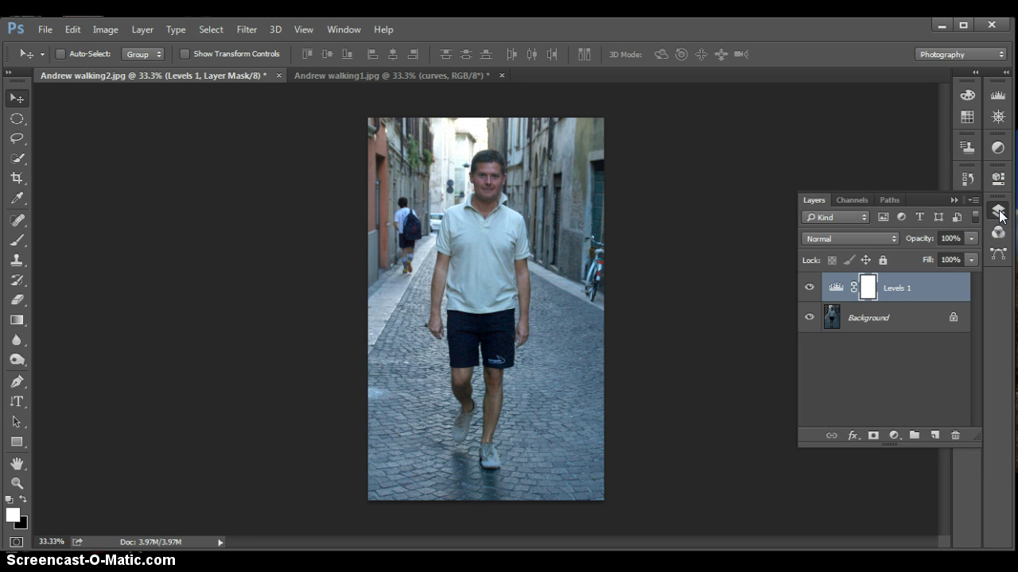
# Reopen the Levels 1 adjustment and set its midtone to 1.17 and white input level to 154.
pyautogui.doubleClick(867, 290)
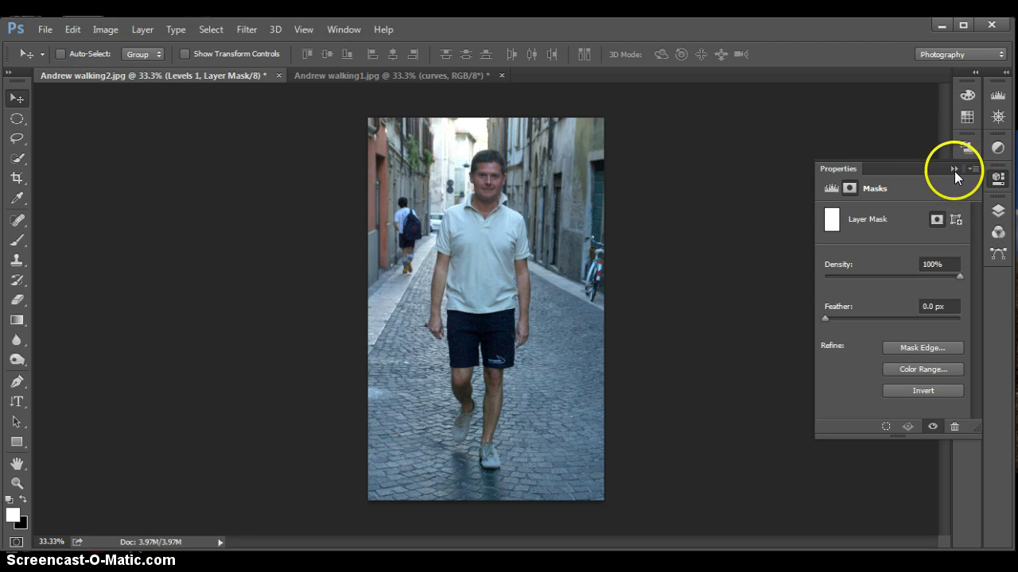
pyautogui.click(995, 210)
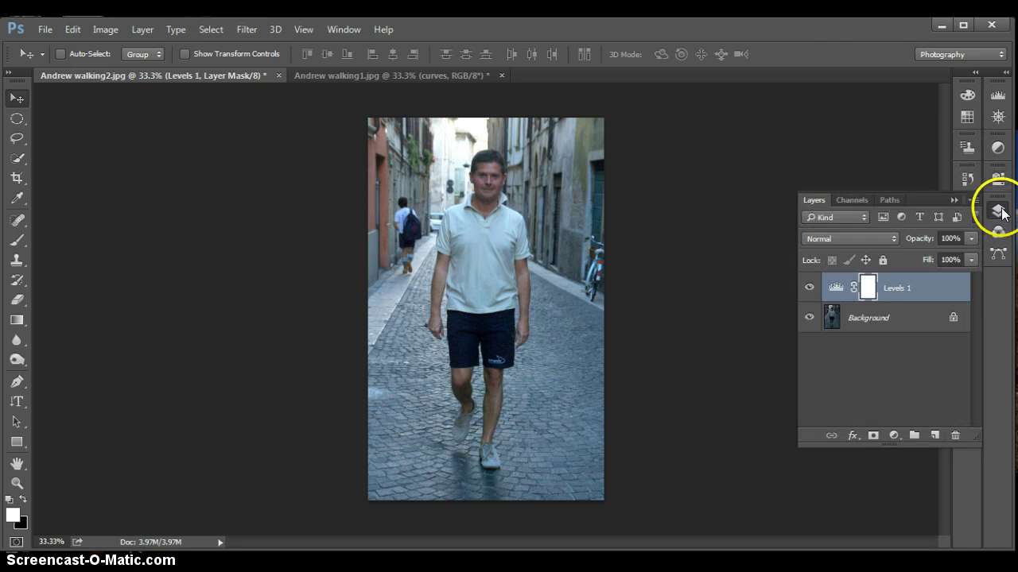
pyautogui.click(836, 291)
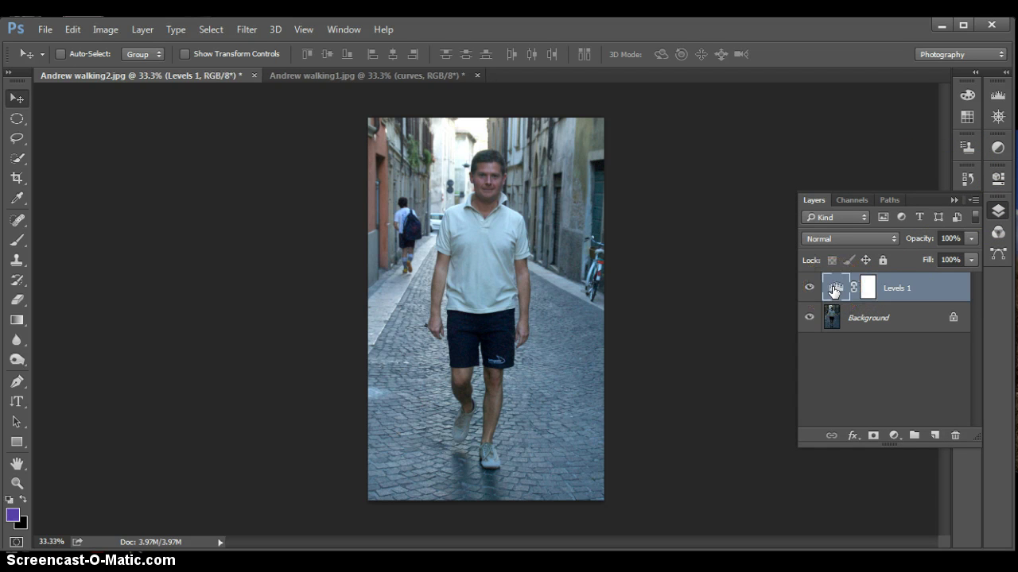
pyautogui.doubleClick(834, 291)
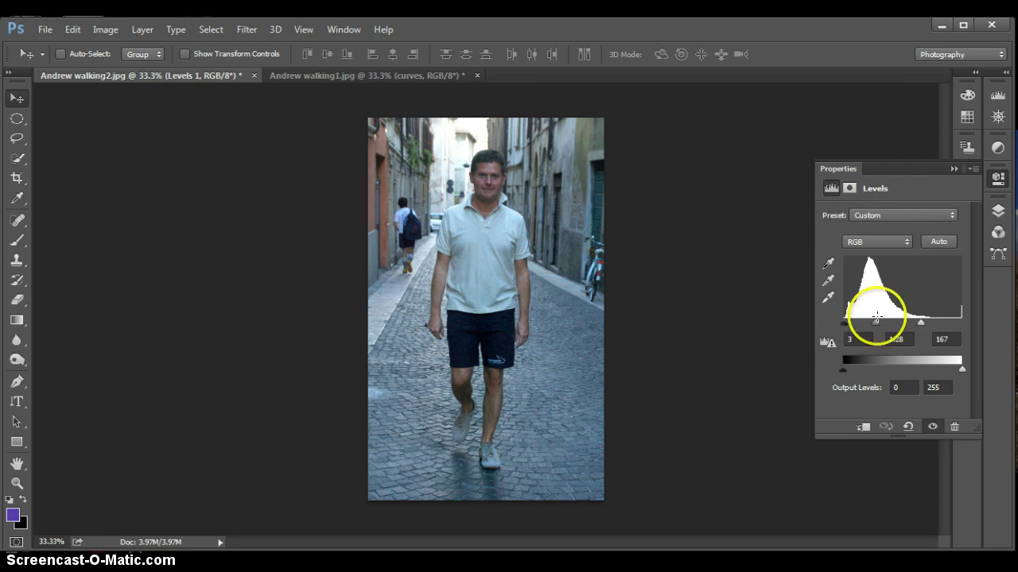
pyautogui.moveTo(921, 322); pyautogui.dragTo(876, 325)
pyautogui.click(875, 324)
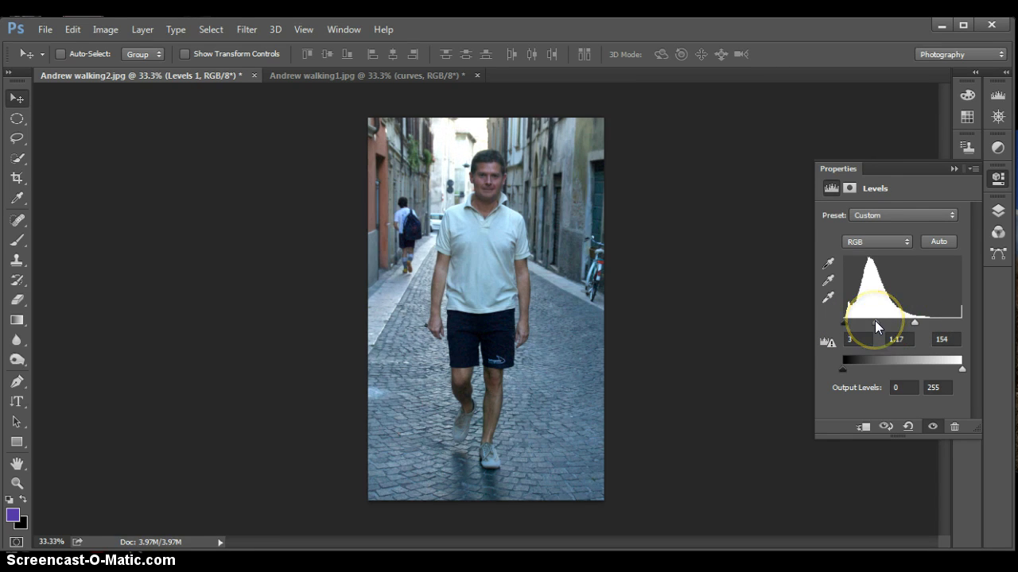
pyautogui.click(998, 213)
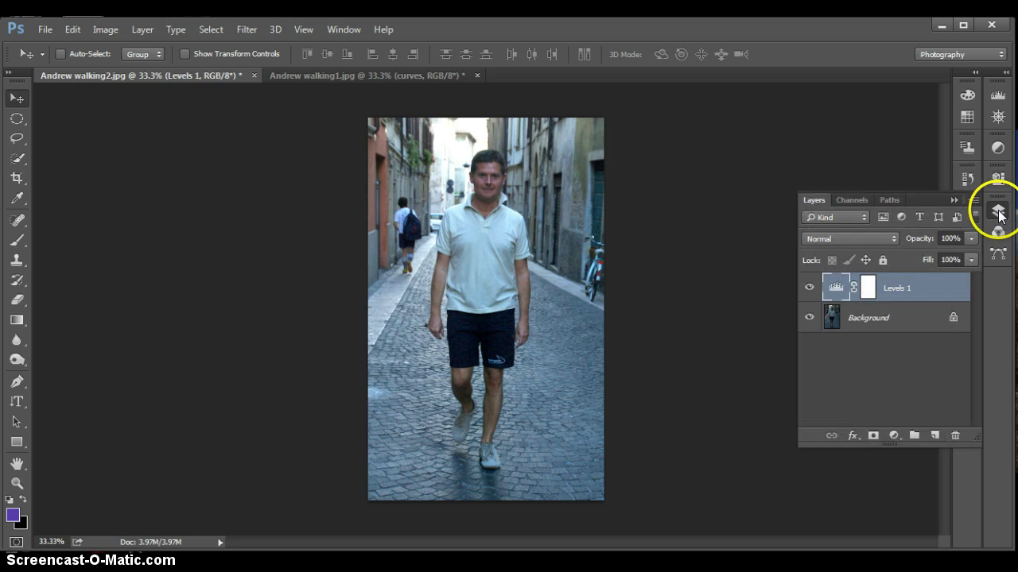
# Hide the Levels 1 layer and add a Curves adjustment layer above it.
pyautogui.click(808, 288)
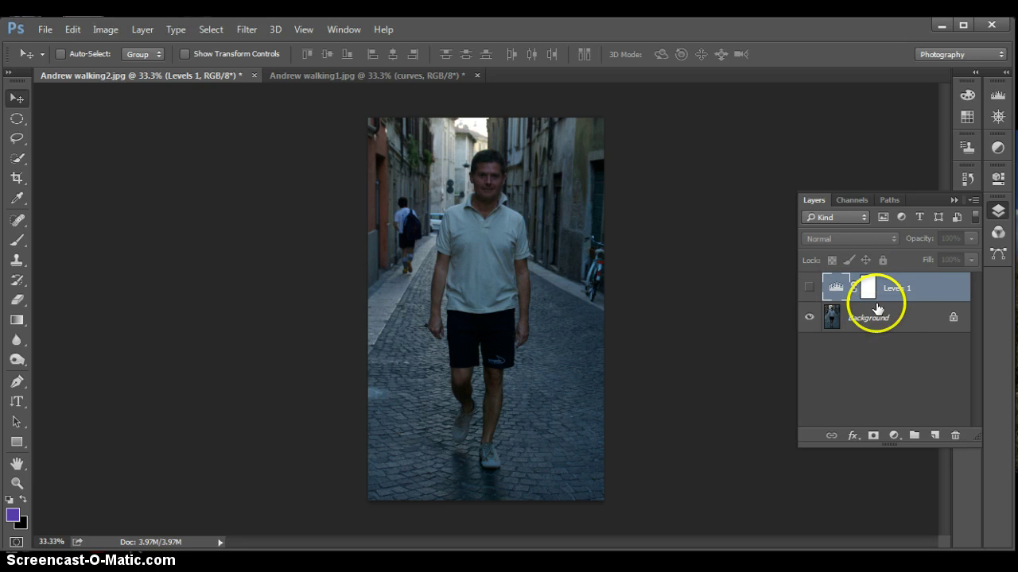
pyautogui.click(893, 435)
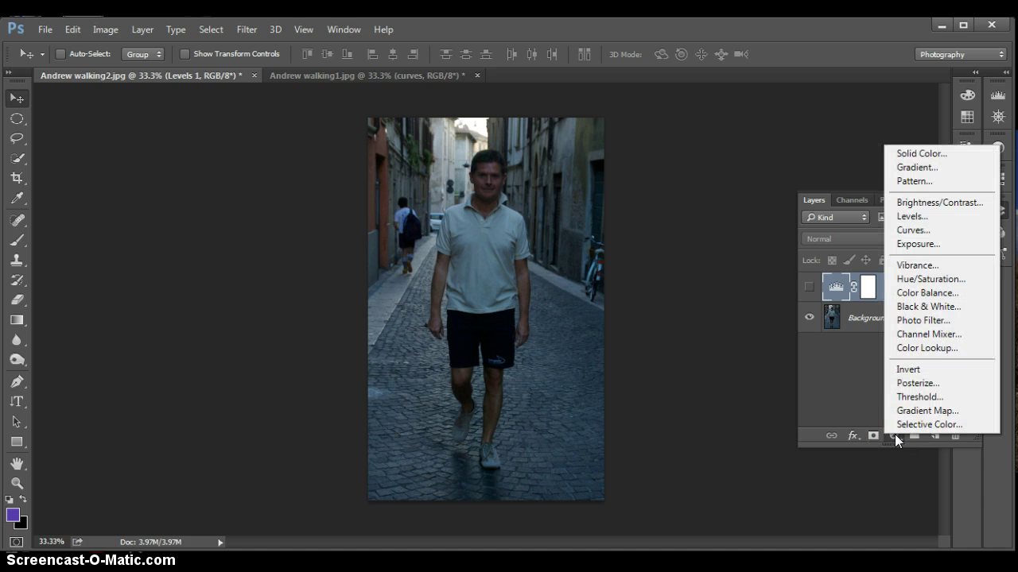
pyautogui.click(912, 230)
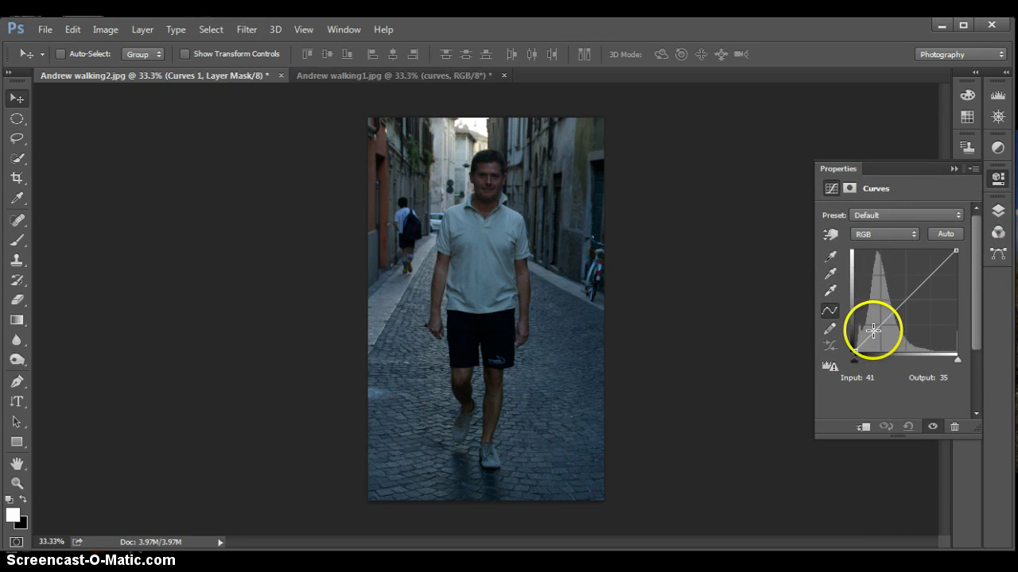
# Shape the RGB curve into a high-contrast wave with points at inputs 47, 76, 136 and 207, and lower its white end.
pyautogui.moveTo(879, 330); pyautogui.dragTo(880, 344)
pyautogui.moveTo(935, 296); pyautogui.dragTo(956, 275)
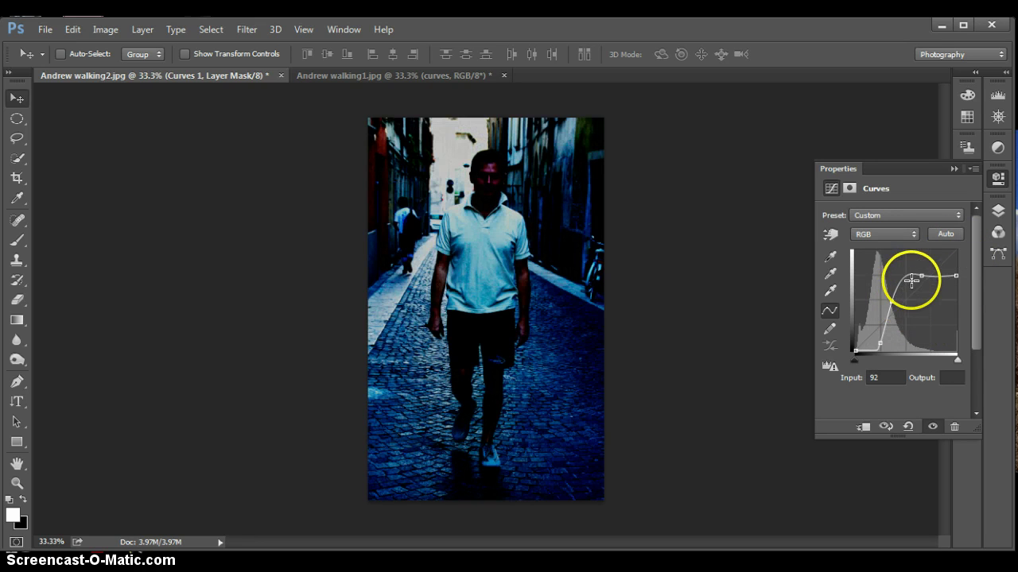
pyautogui.moveTo(918, 275); pyautogui.dragTo(887, 297)
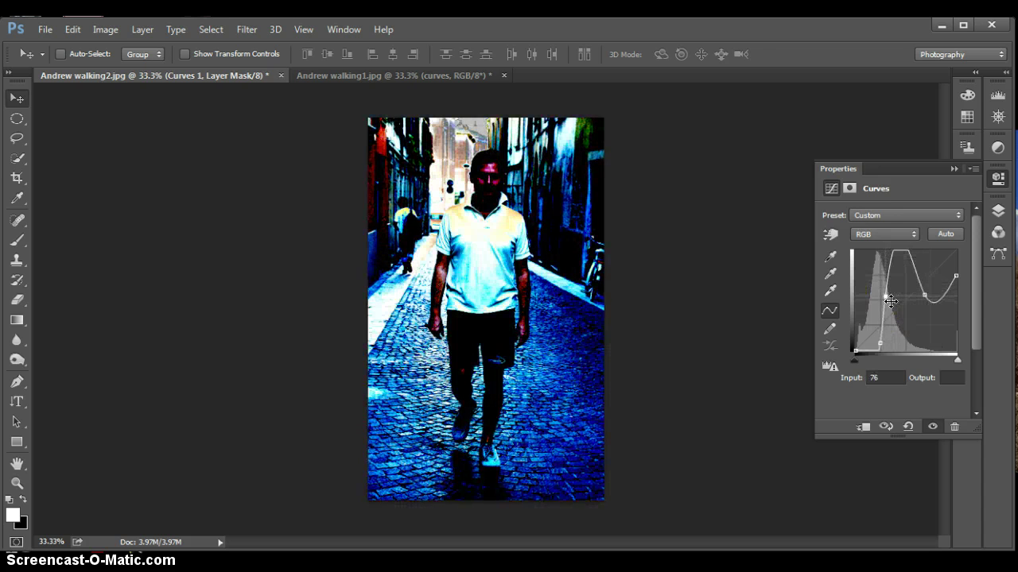
pyautogui.moveTo(877, 341); pyautogui.dragTo(874, 334)
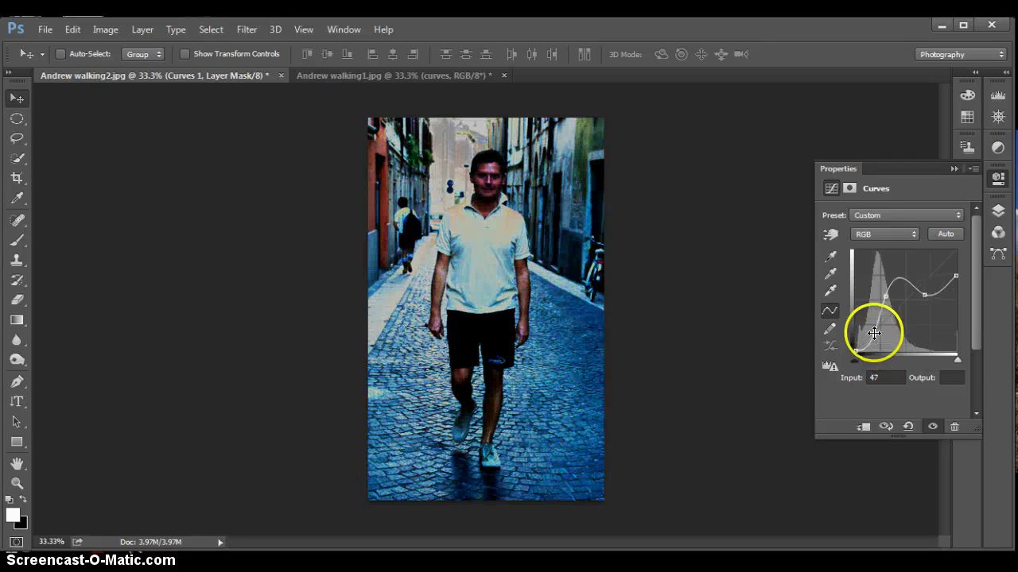
pyautogui.moveTo(932, 297); pyautogui.dragTo(936, 327)
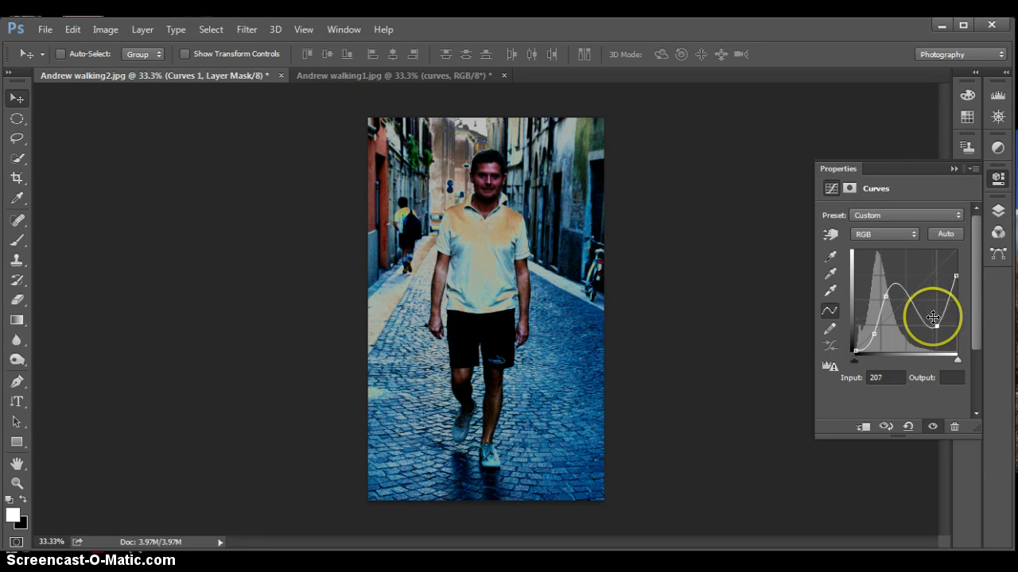
pyautogui.moveTo(905, 289); pyautogui.dragTo(908, 278)
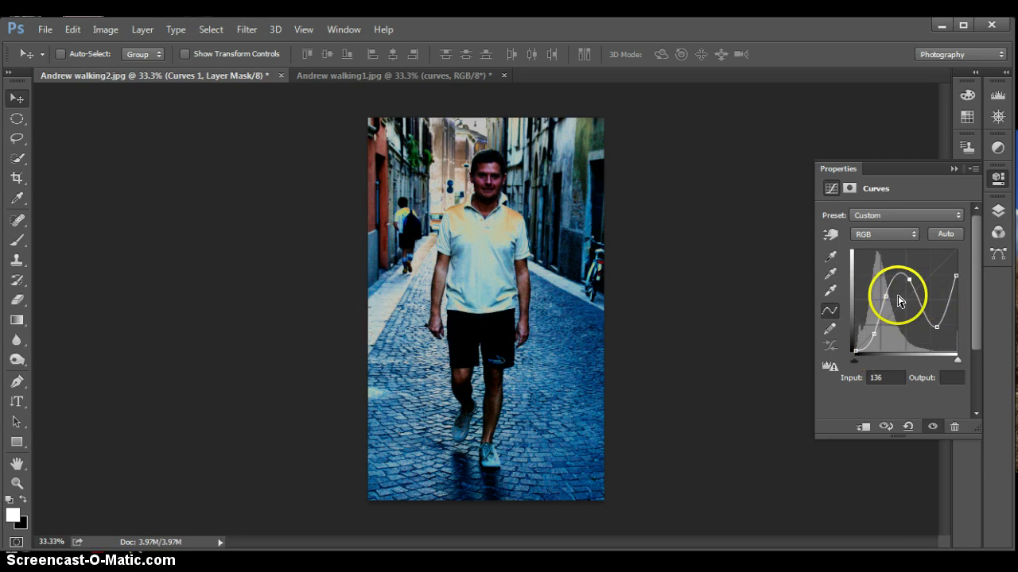
pyautogui.click(999, 216)
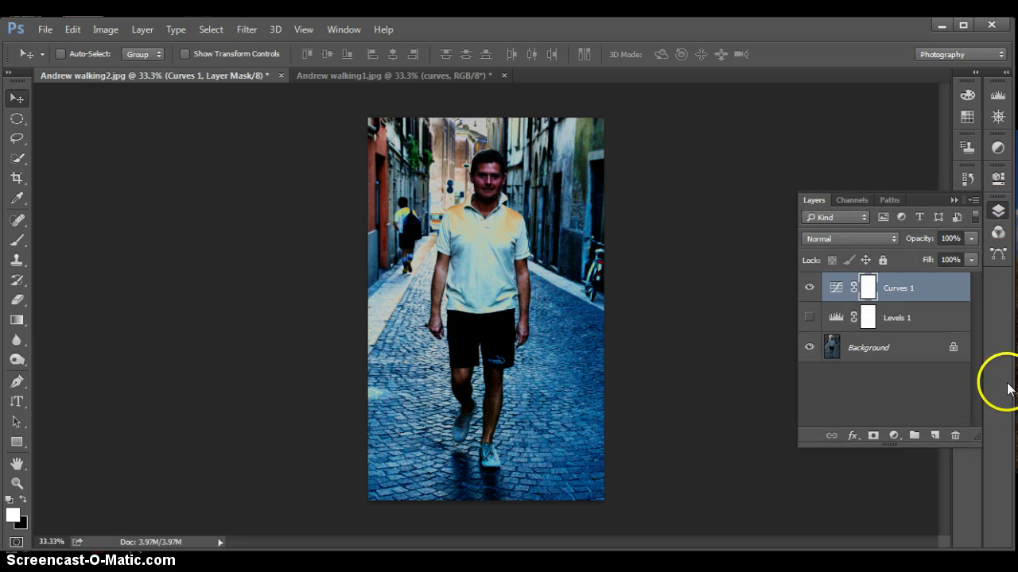
# Preview Levels 1 combined with Curves 1, and leave both adjustment layers hidden.
pyautogui.click(810, 318)
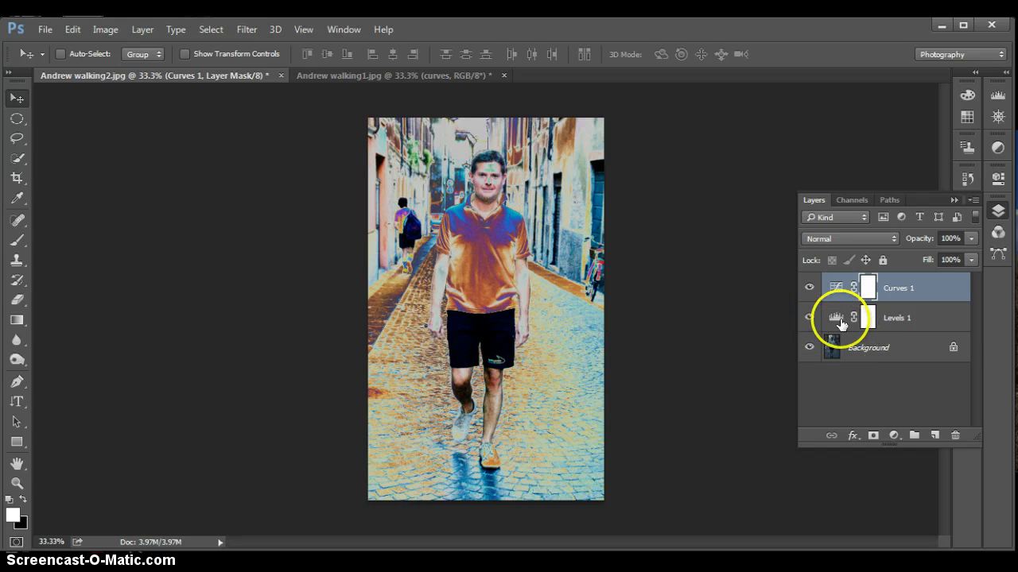
pyautogui.click(809, 318)
pyautogui.click(810, 289)
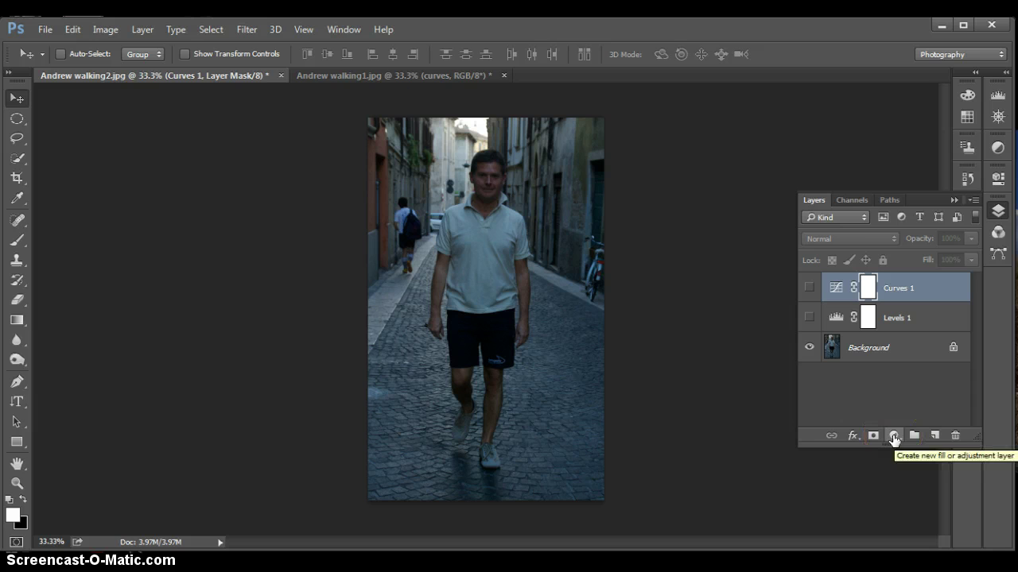
# Add a Threshold adjustment layer above Curves 1 and set its threshold level to 52.
pyautogui.click(998, 150)
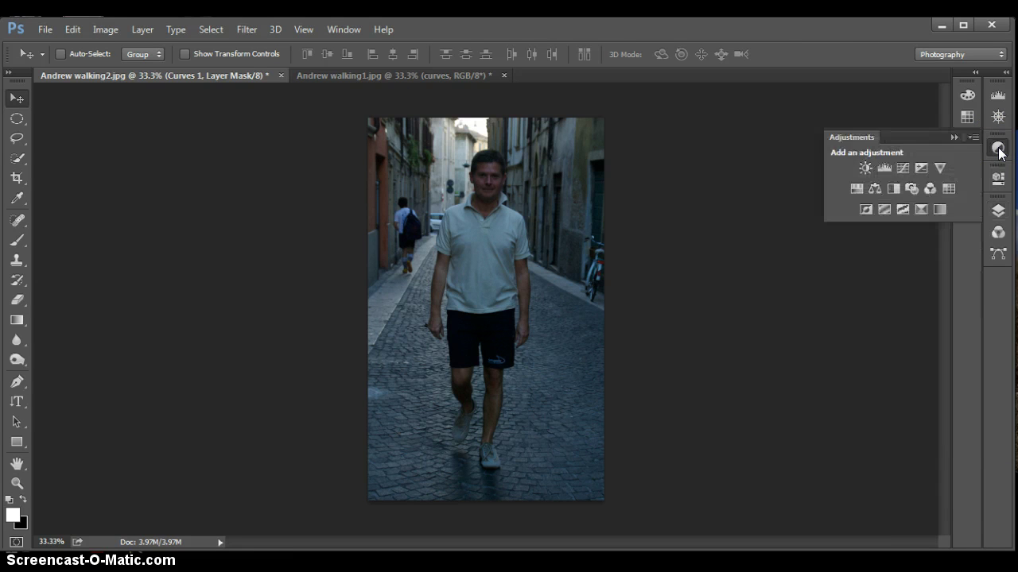
pyautogui.click(96, 28)
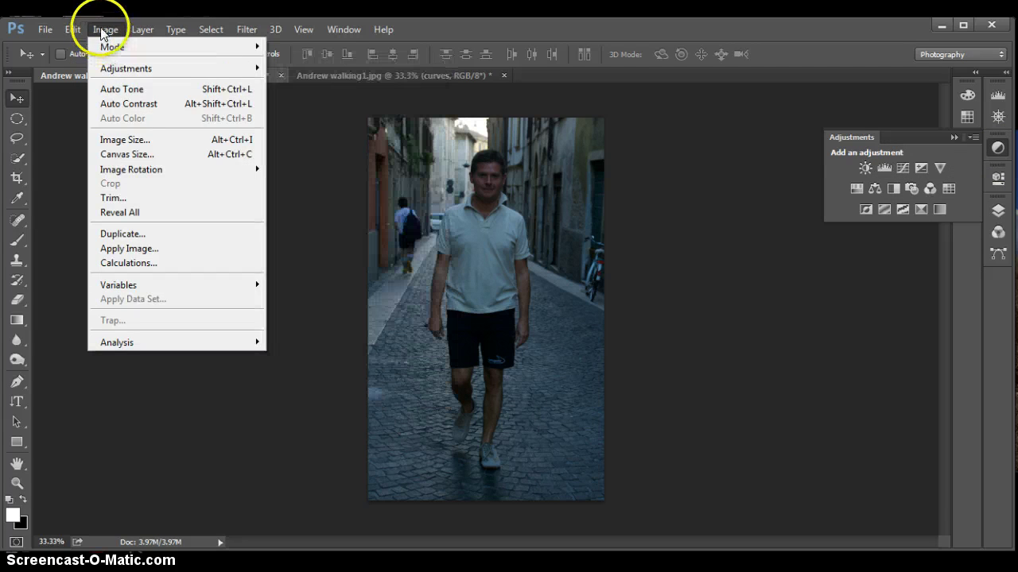
pyautogui.click(102, 33)
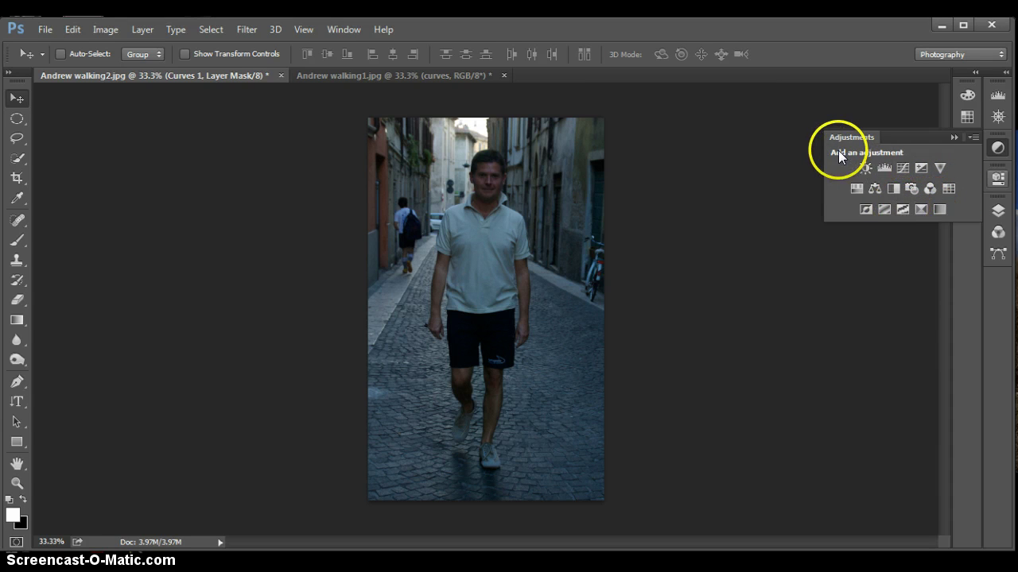
pyautogui.click(903, 208)
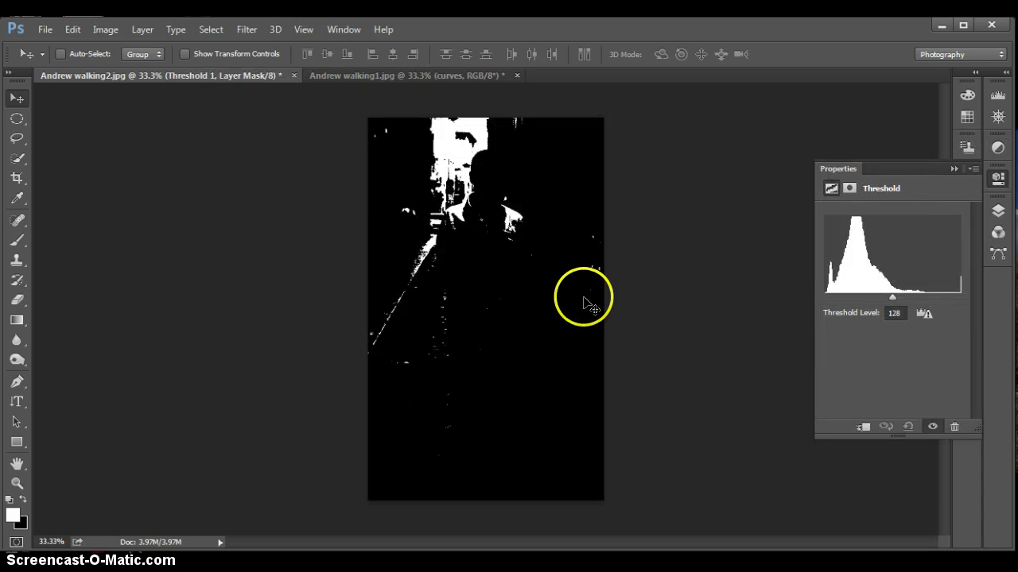
pyautogui.moveTo(890, 297); pyautogui.dragTo(845, 297)
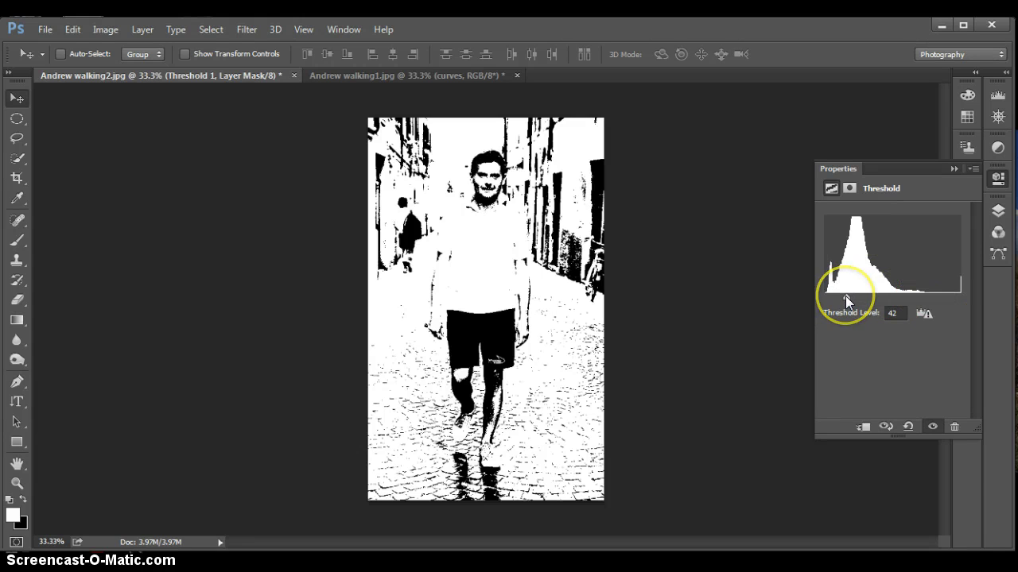
pyautogui.moveTo(845, 296); pyautogui.dragTo(845, 296)
pyautogui.click(922, 312)
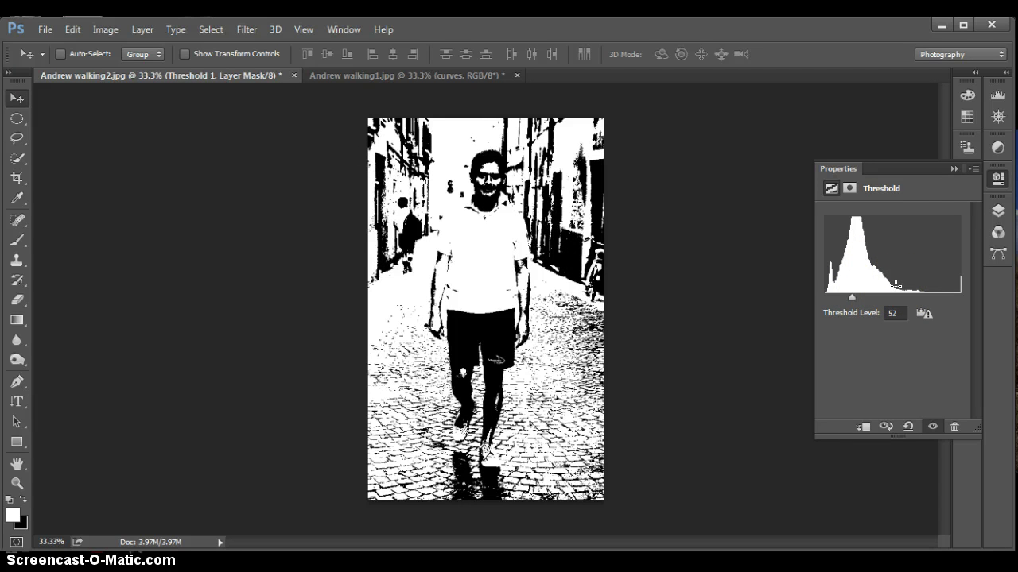
pyautogui.click(998, 211)
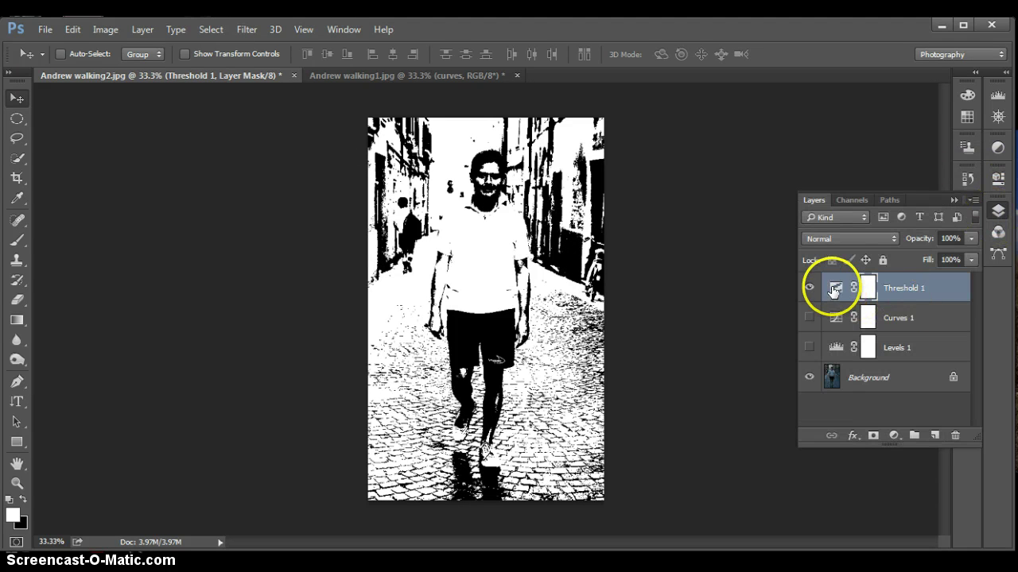
# Show Curves 1 beneath the threshold effect, preview it combined with Levels 1, and leave Levels 1 hidden.
pyautogui.click(810, 319)
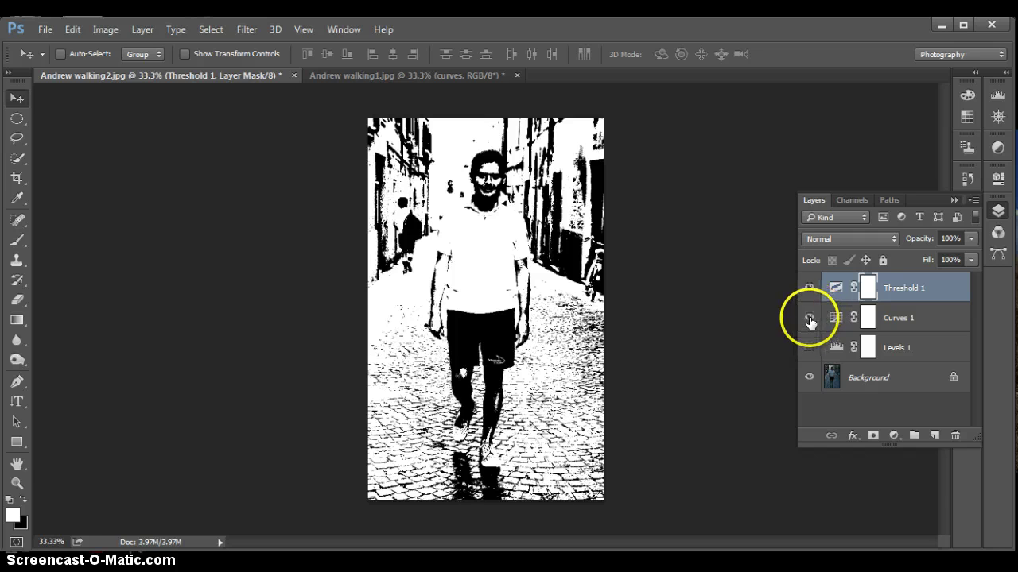
pyautogui.click(809, 348)
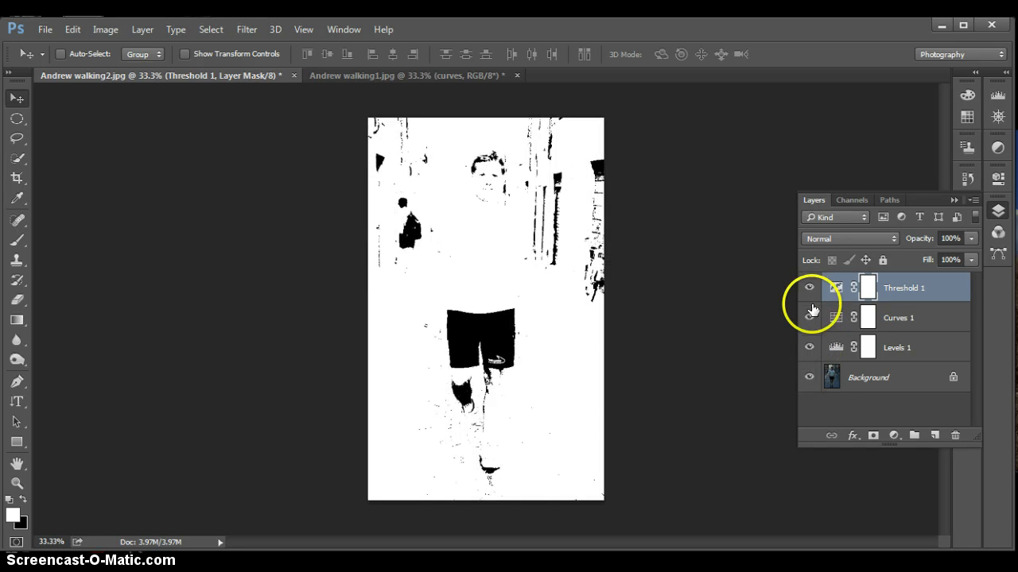
pyautogui.click(810, 347)
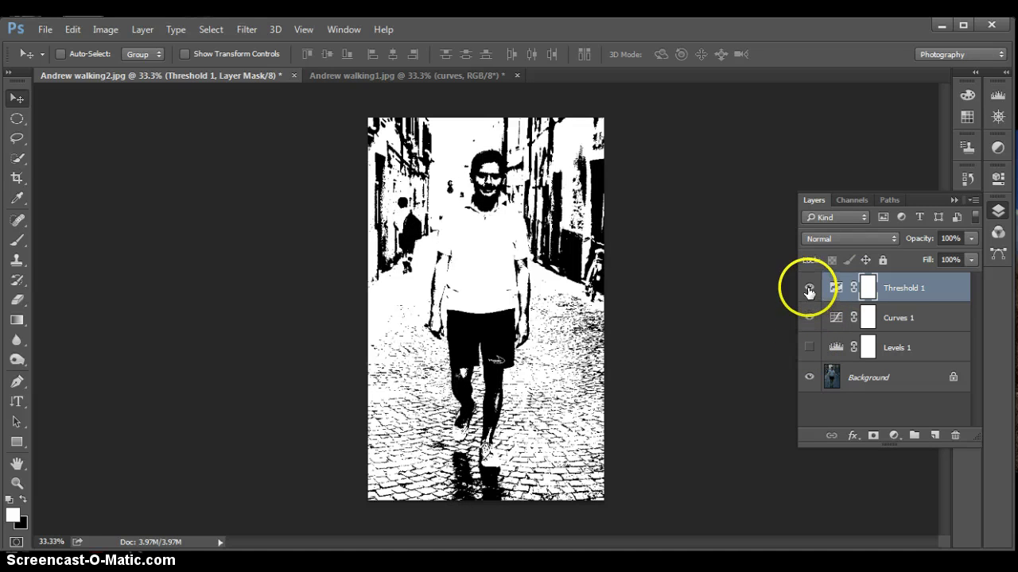
# Reduce the opacity of the Threshold 1 layer to 15%.
pyautogui.click(972, 239)
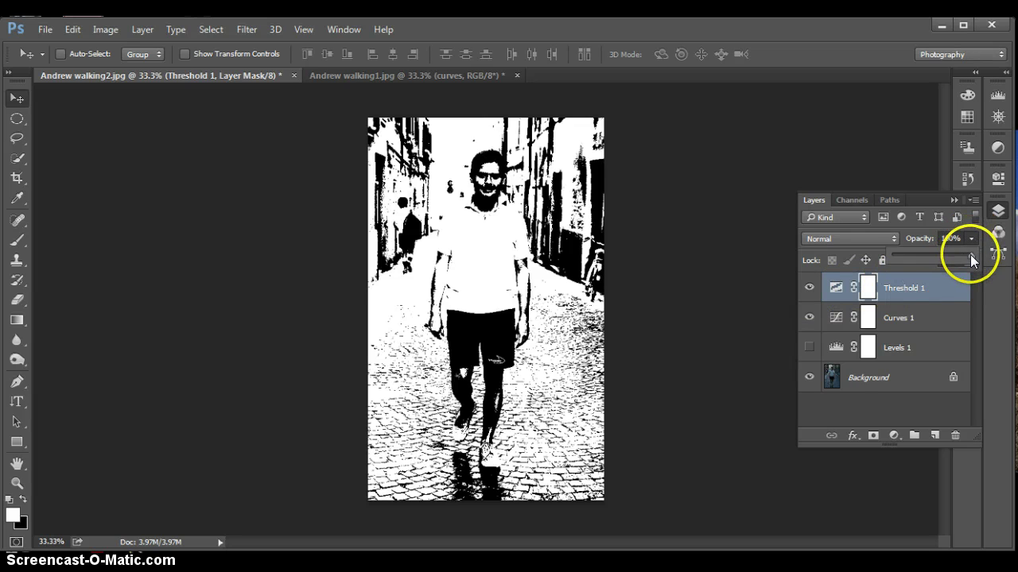
pyautogui.moveTo(970, 254); pyautogui.dragTo(934, 256)
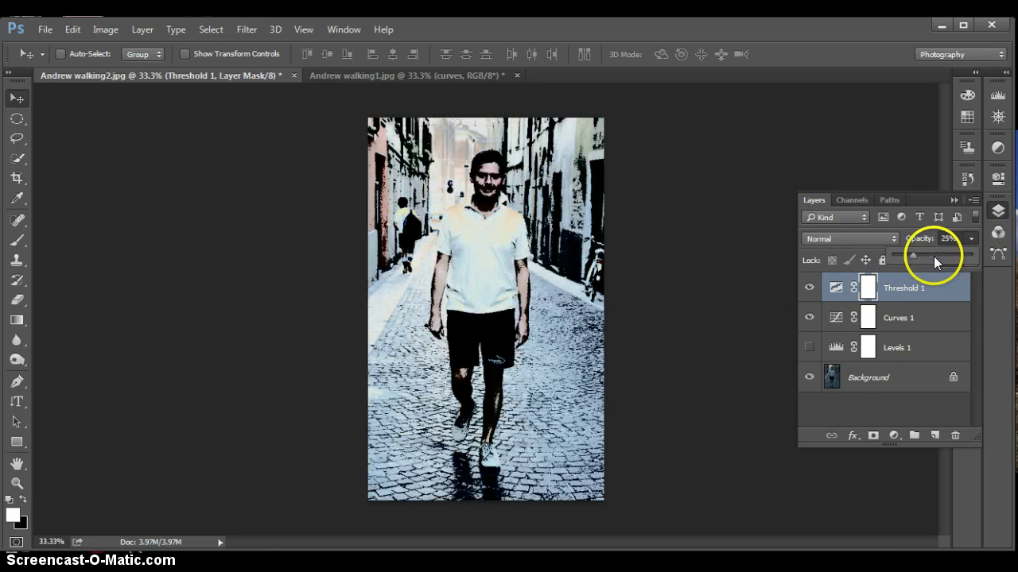
pyautogui.moveTo(911, 257); pyautogui.dragTo(903, 257)
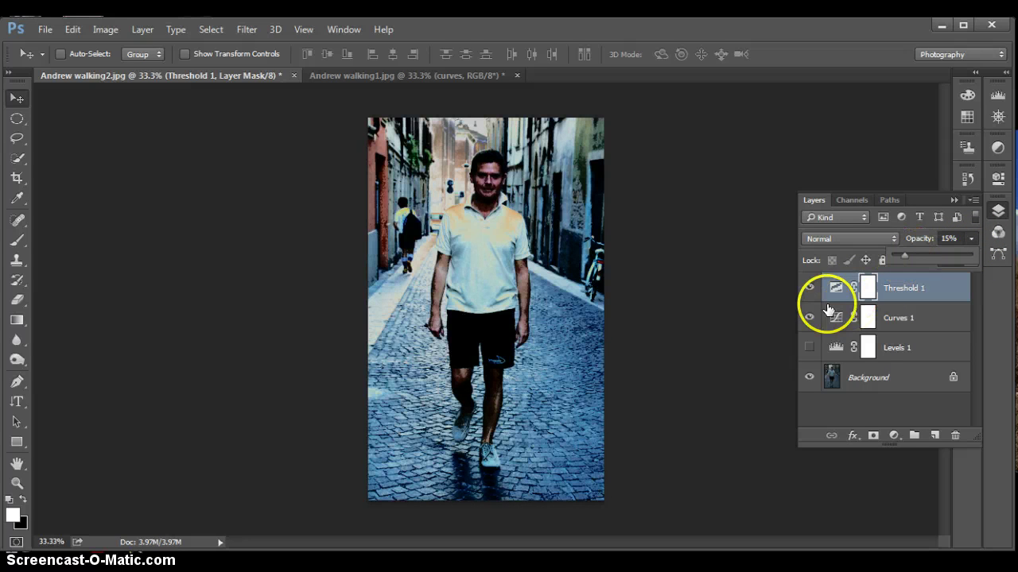
# Compare the photo with different adjustment layers shown and hidden, leaving only Threshold 1 visible above the Background.
pyautogui.click(809, 347)
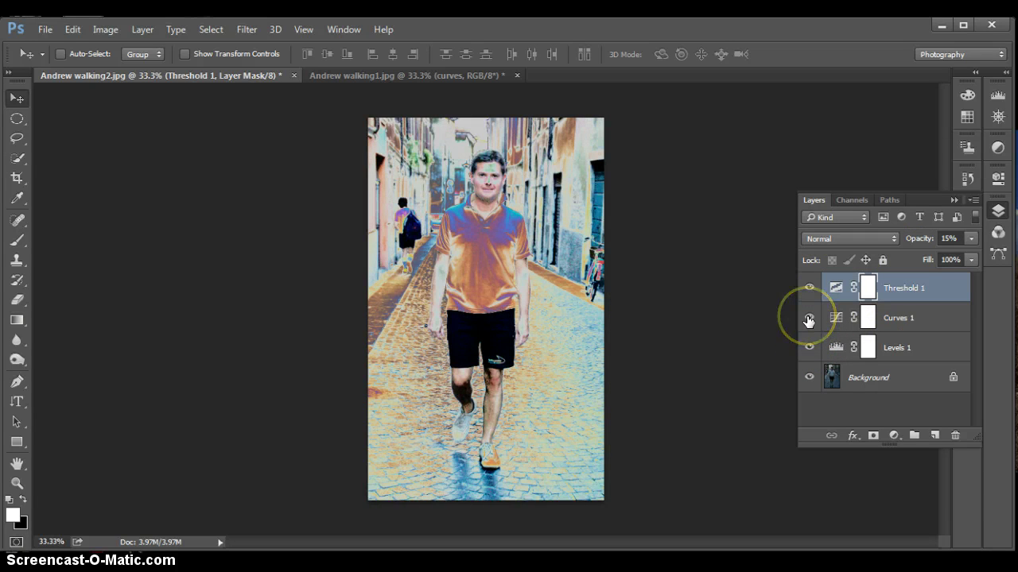
pyautogui.click(808, 318)
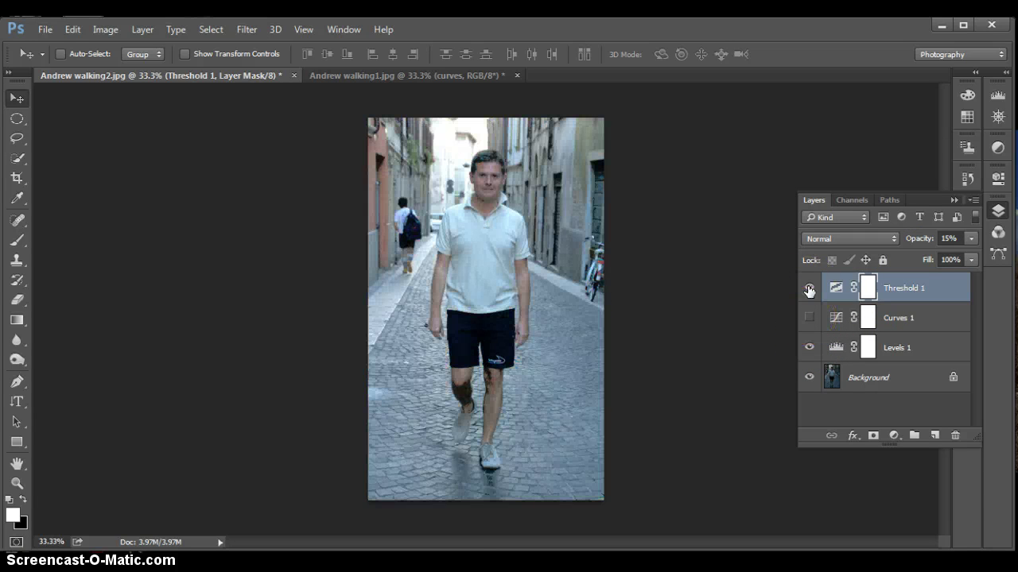
pyautogui.click(809, 288)
pyautogui.click(809, 289)
pyautogui.click(809, 347)
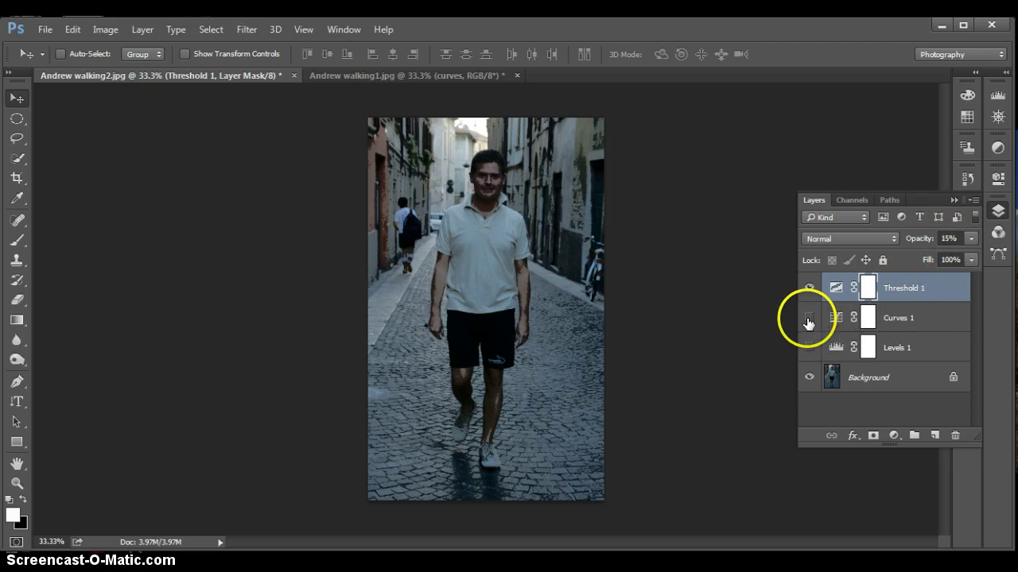
pyautogui.click(809, 377)
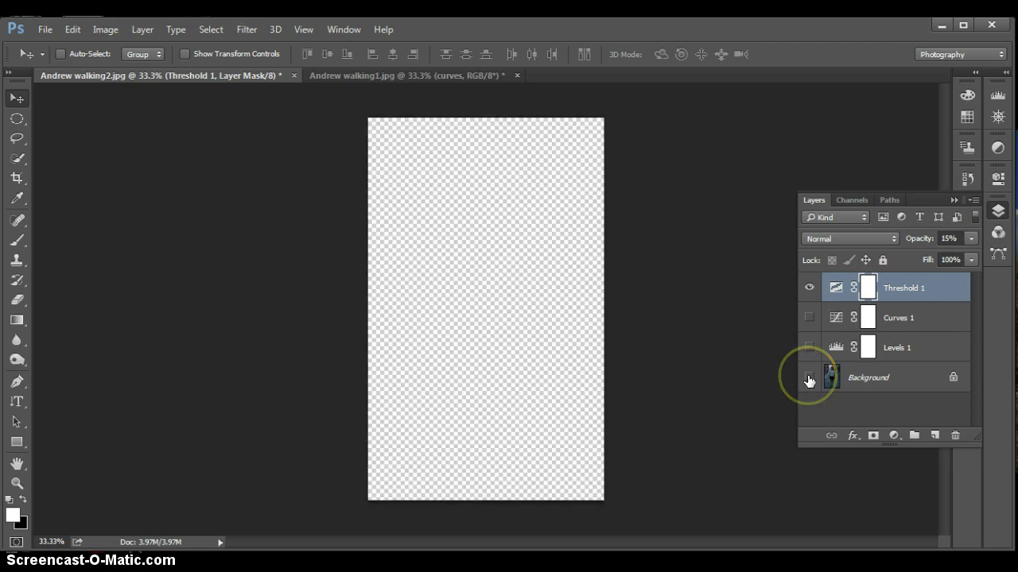
pyautogui.click(810, 377)
pyautogui.click(809, 289)
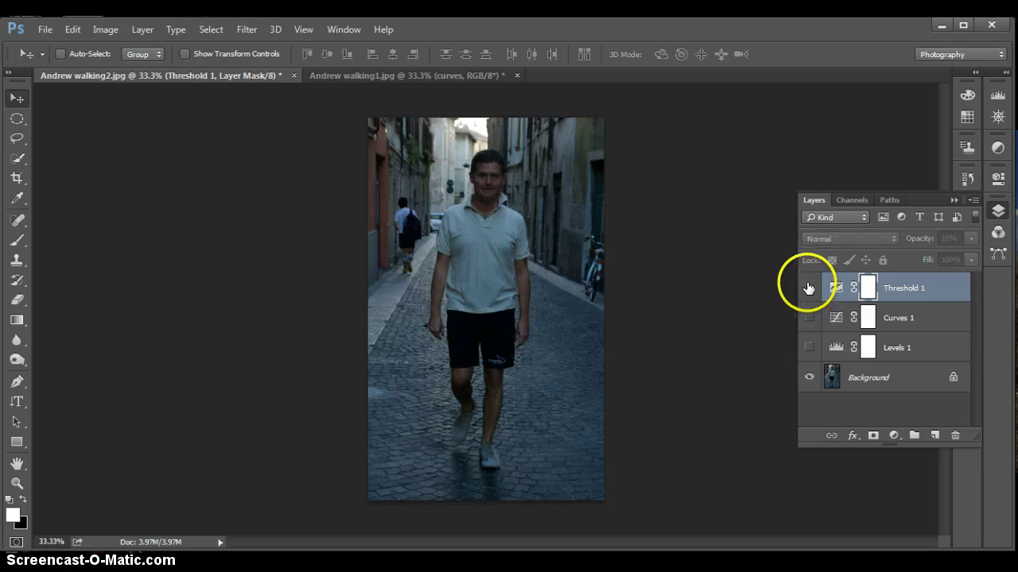
pyautogui.click(809, 290)
# Raise the opacity of the Threshold 1 layer to 76%.
pyautogui.click(971, 238)
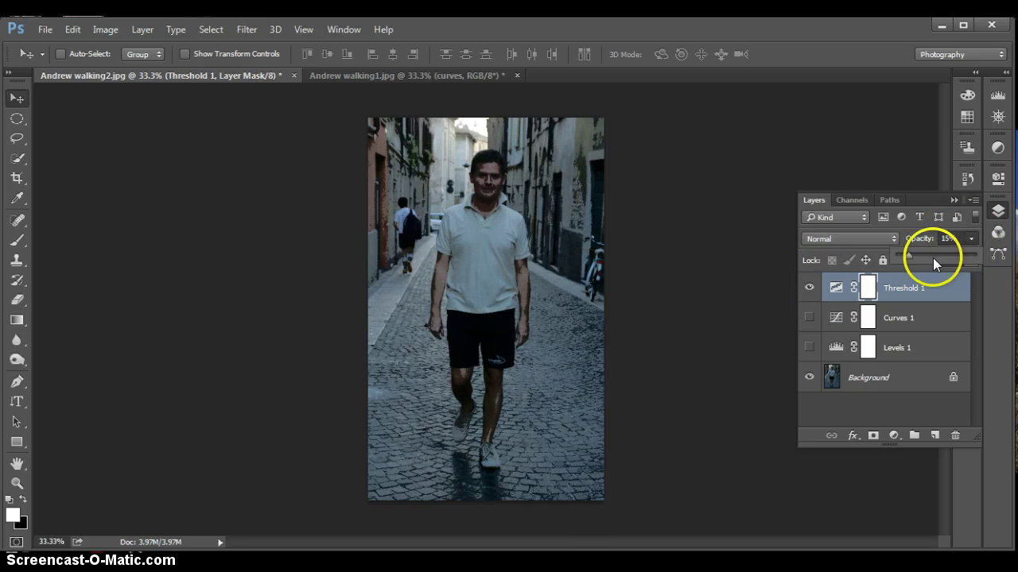
pyautogui.moveTo(907, 254); pyautogui.dragTo(955, 256)
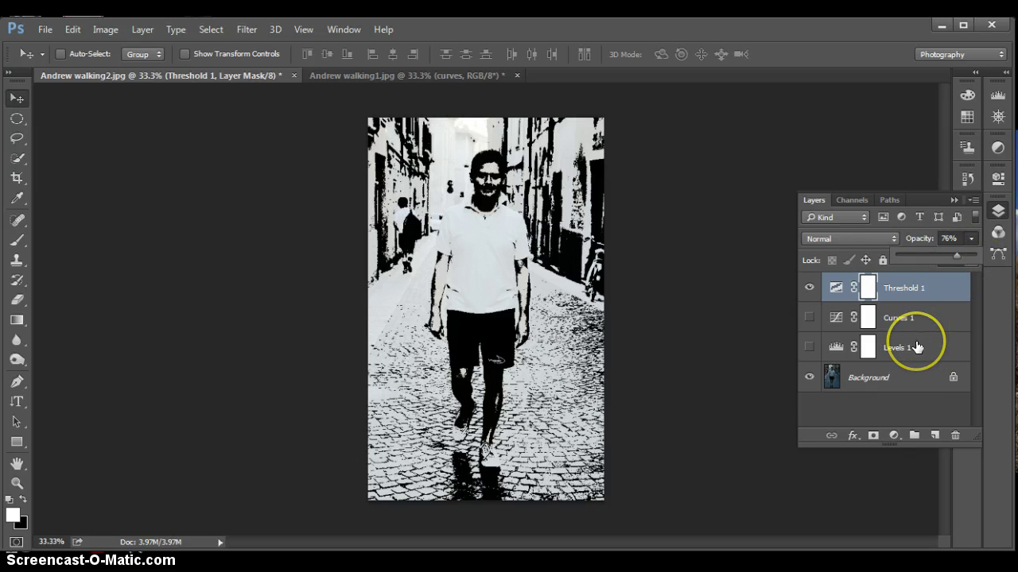
pyautogui.click(886, 289)
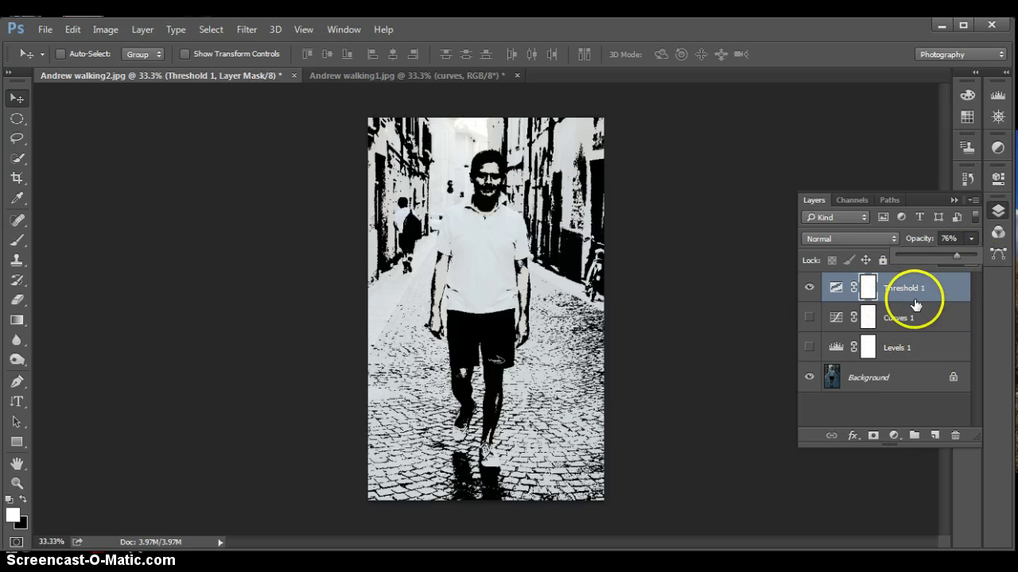
pyautogui.click(998, 148)
pyautogui.click(998, 151)
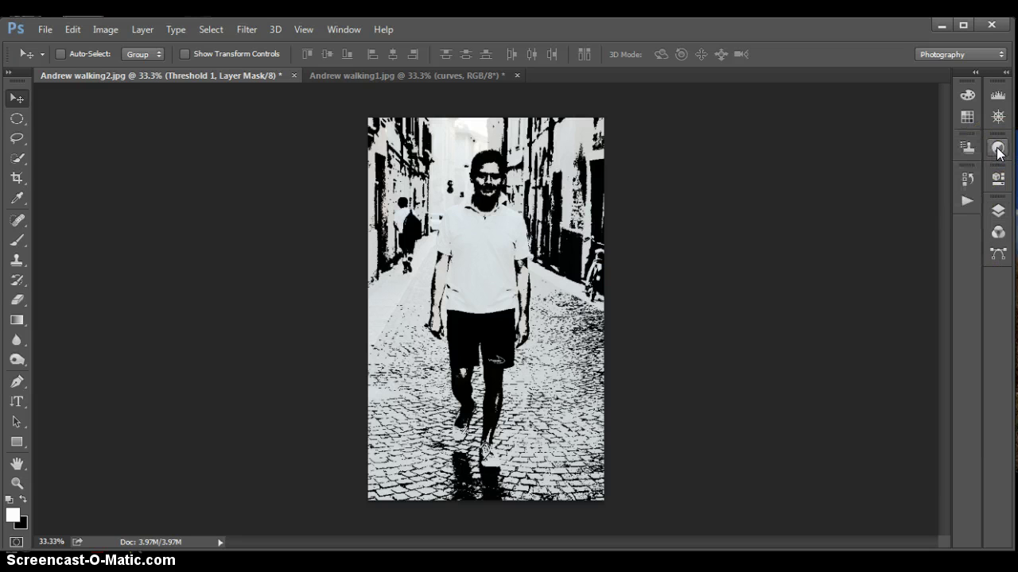
pyautogui.click(999, 151)
# Hide the Threshold 1 layer and add an Invert adjustment layer above it.
pyautogui.click(998, 212)
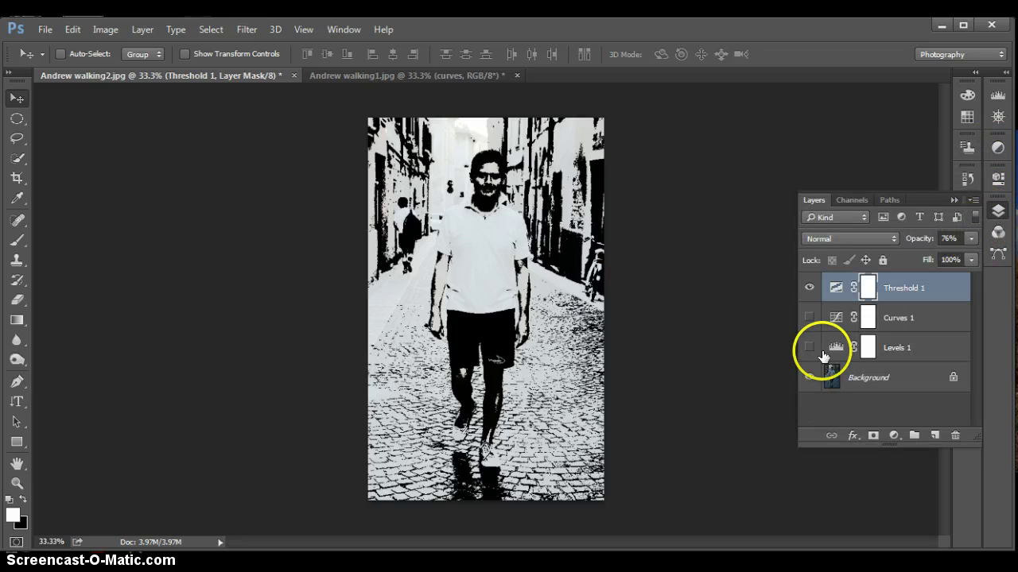
pyautogui.click(809, 287)
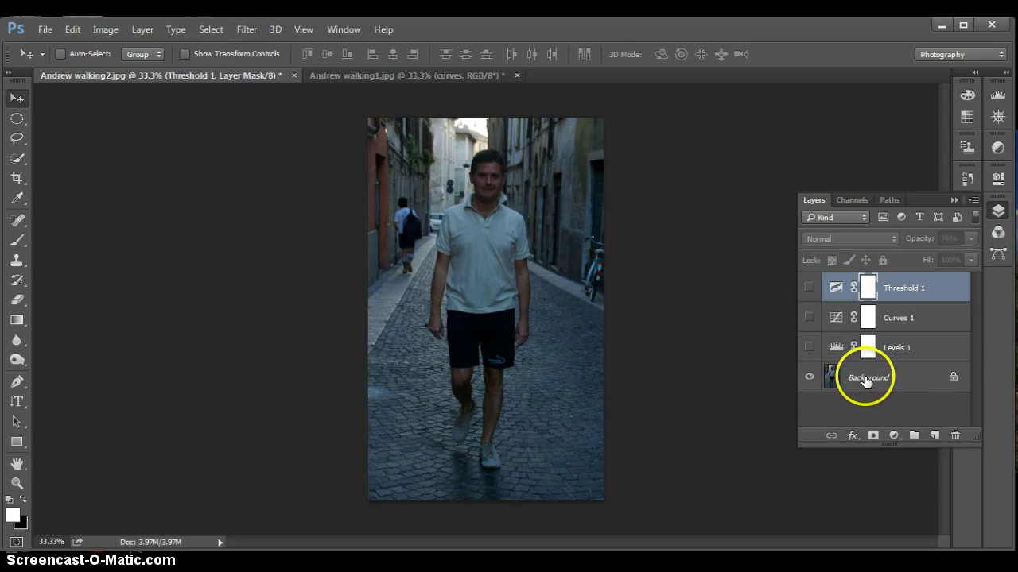
pyautogui.click(999, 150)
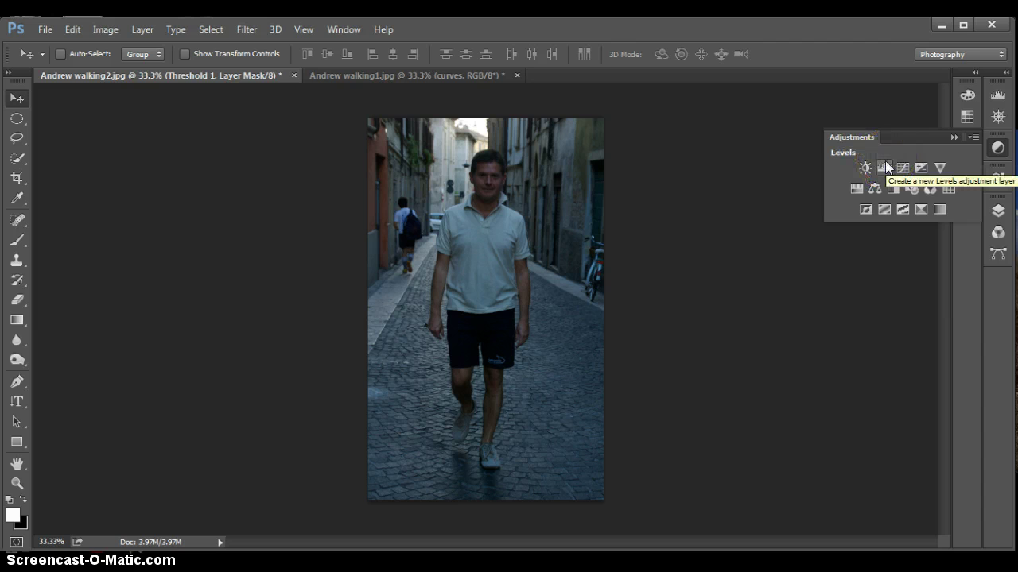
pyautogui.click(864, 209)
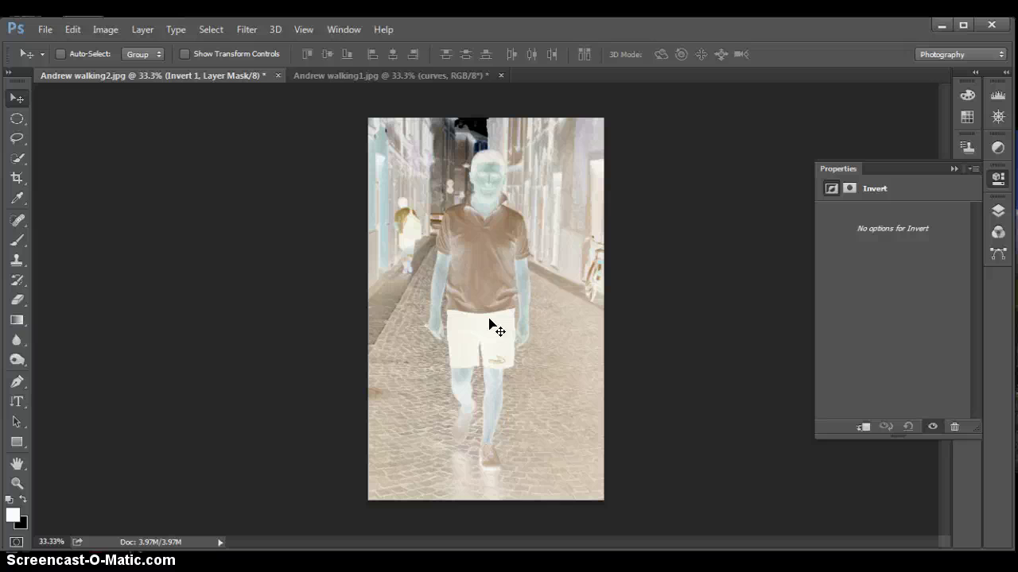
pyautogui.click(493, 300)
pyautogui.click(493, 342)
pyautogui.click(894, 241)
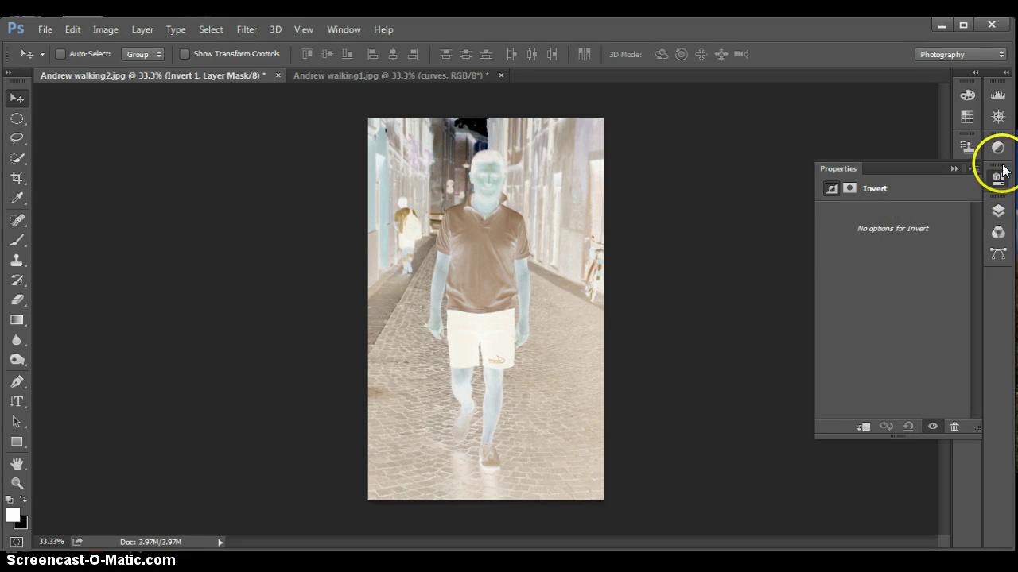
# Preview the Invert layer combined with Threshold 1, hide Threshold 1 again, and show Curves 1 instead.
pyautogui.click(1002, 210)
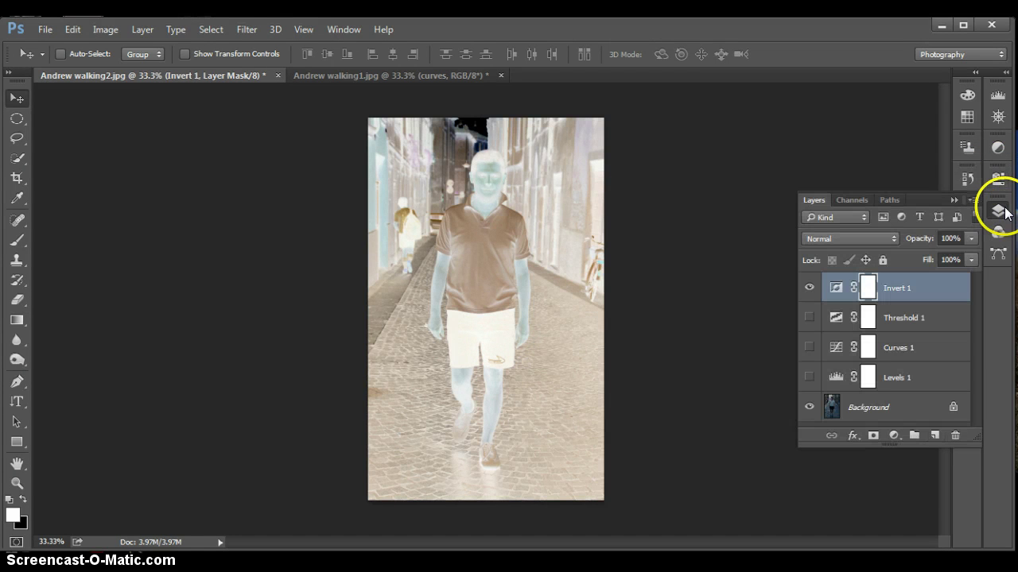
pyautogui.click(809, 317)
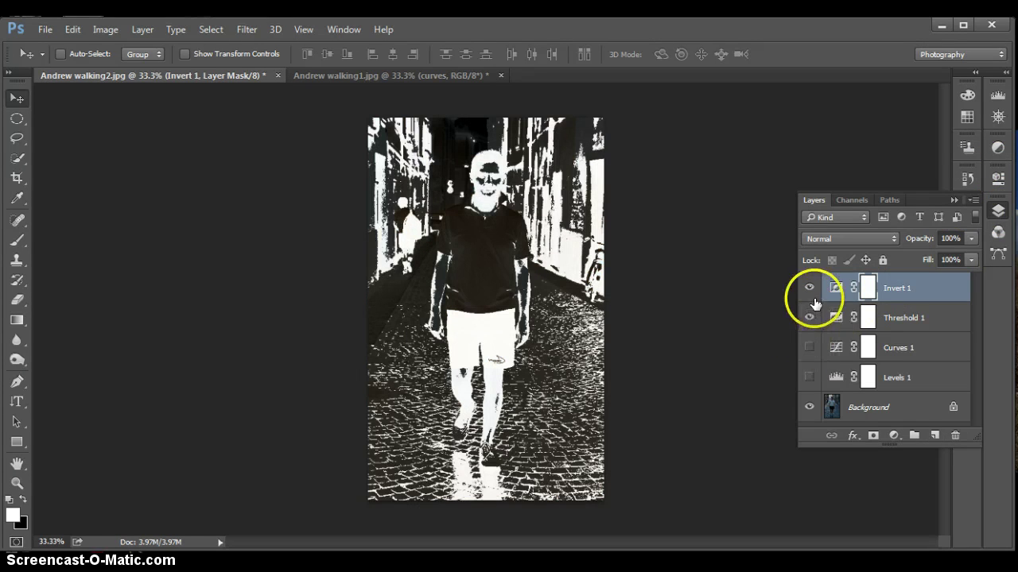
pyautogui.click(809, 317)
pyautogui.click(810, 349)
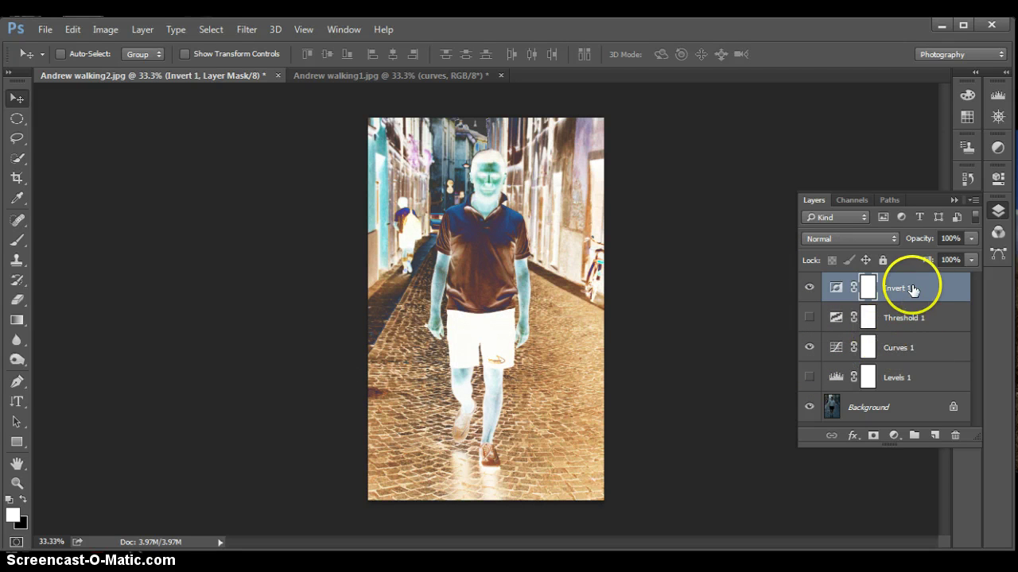
# Reopen the Curves 1 adjustment and lower its curve points at inputs 136, 76 and 47.
pyautogui.doubleClick(836, 349)
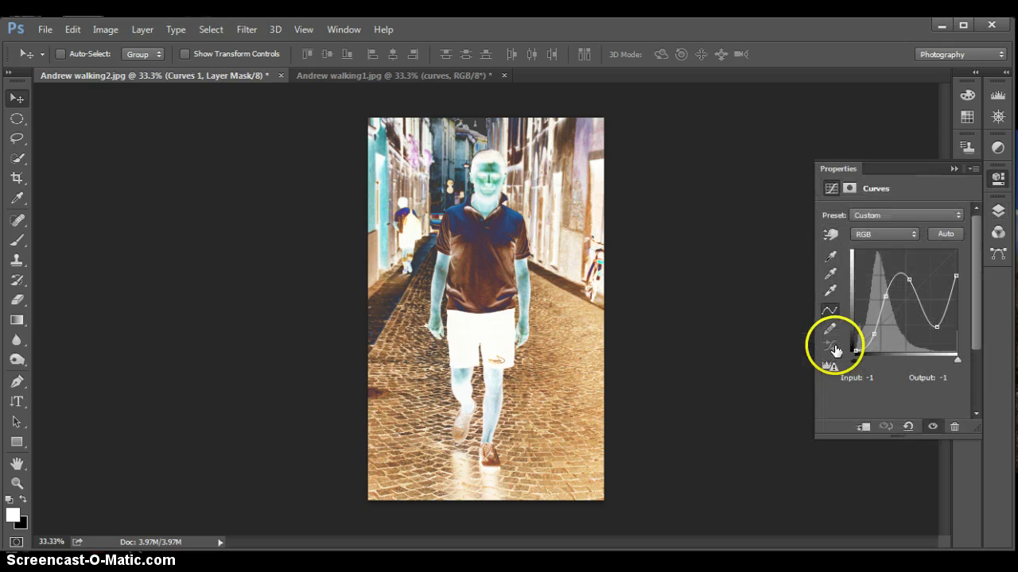
pyautogui.moveTo(884, 295); pyautogui.dragTo(909, 290)
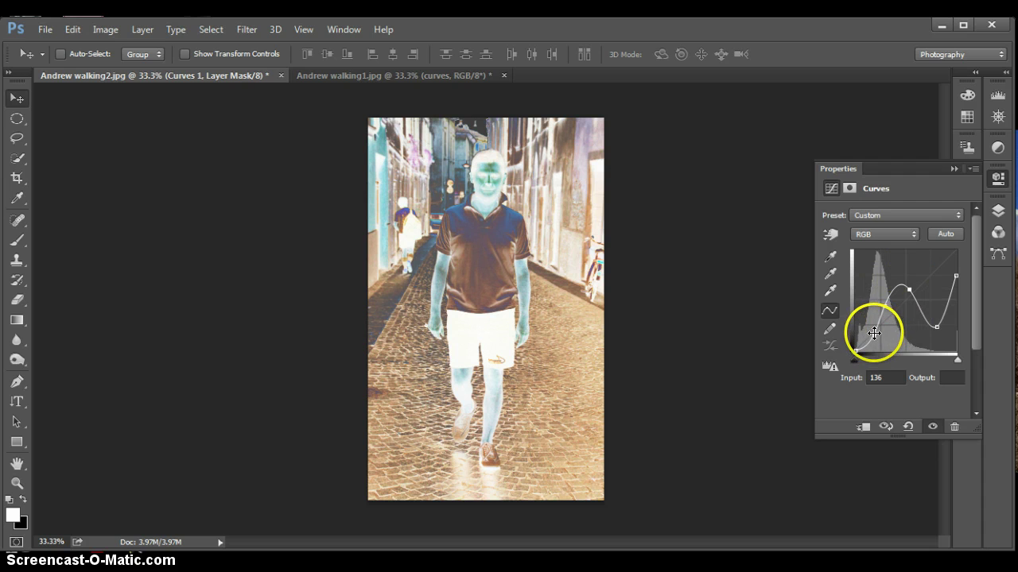
pyautogui.moveTo(878, 330); pyautogui.dragTo(880, 335)
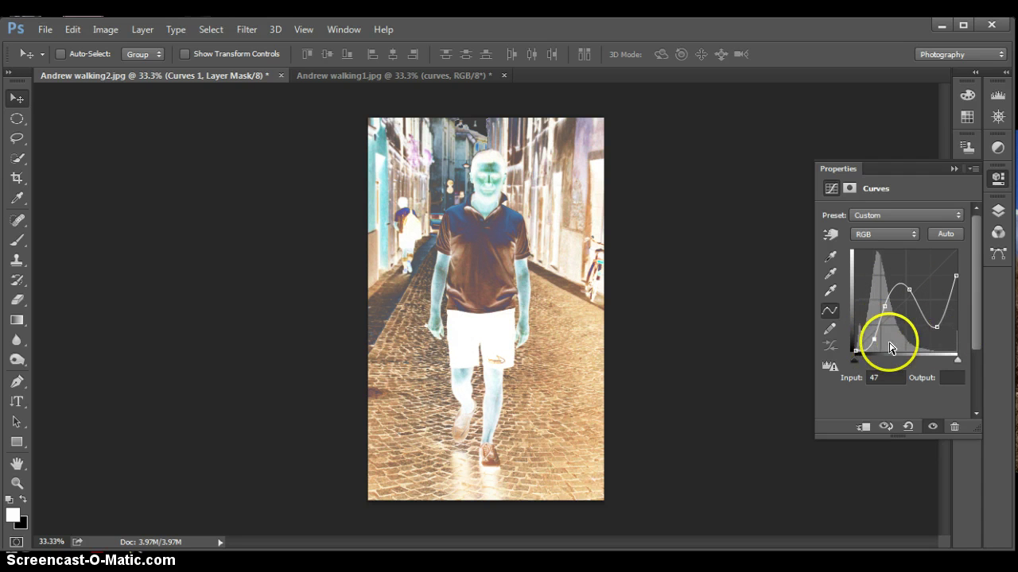
# Show the Levels 1 layer, and preview the stack with Threshold 1 briefly visible before hiding it again.
pyautogui.click(997, 212)
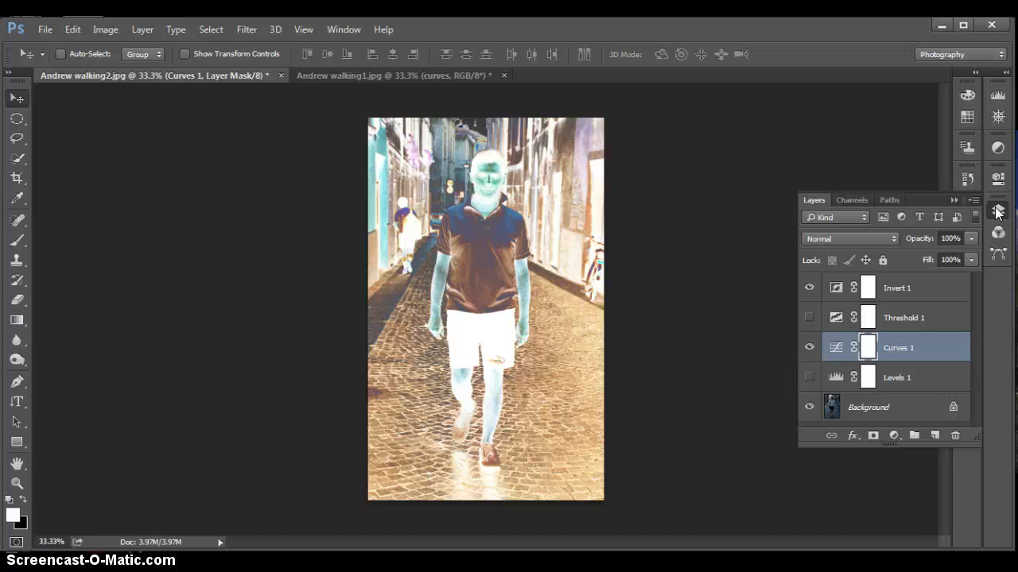
pyautogui.click(807, 369)
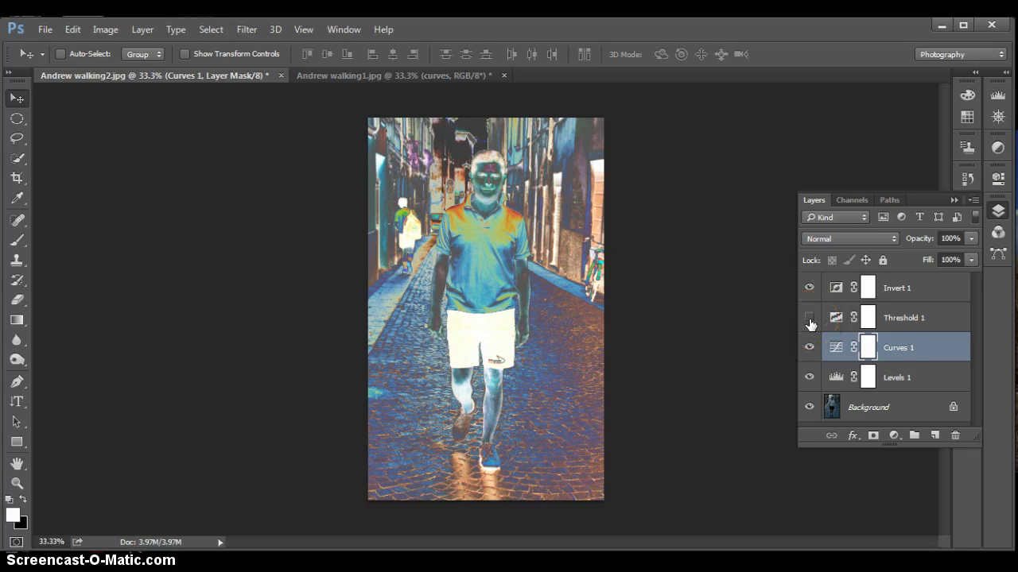
pyautogui.click(809, 319)
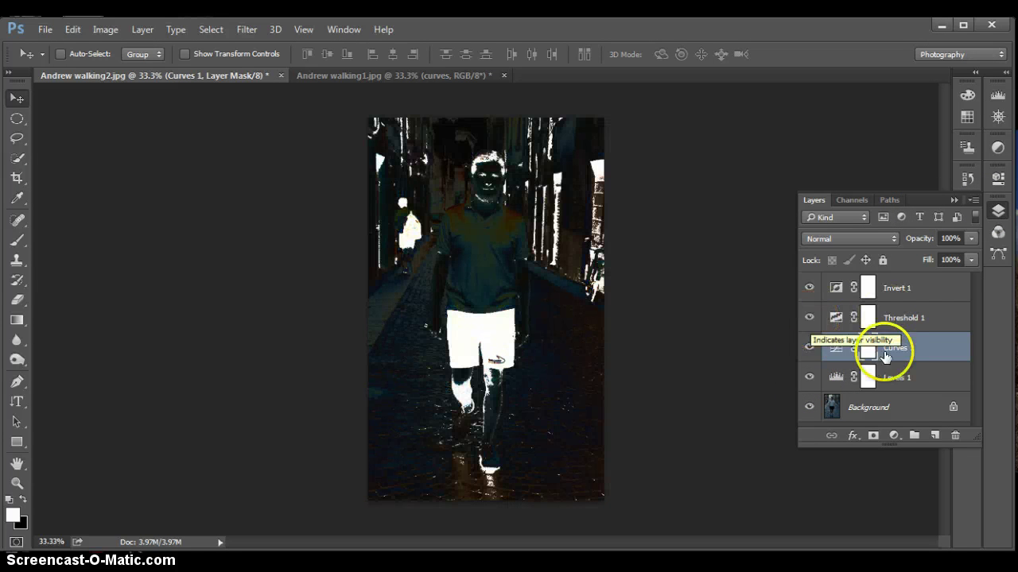
pyautogui.click(807, 319)
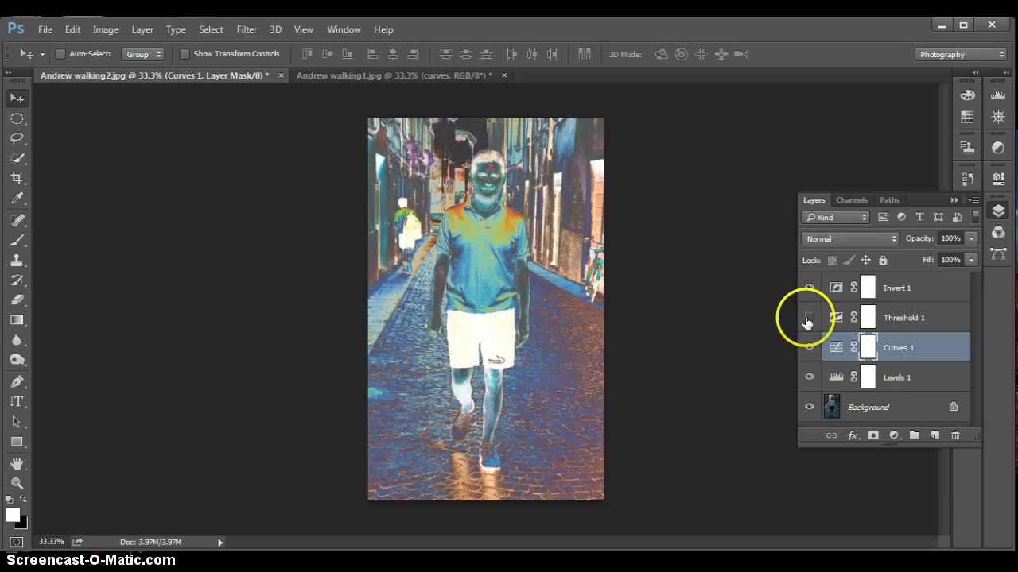
# Delete the Threshold 1 adjustment layer from the layer stack.
pyautogui.click(907, 318)
pyautogui.moveTo(899, 319); pyautogui.dragTo(955, 436)
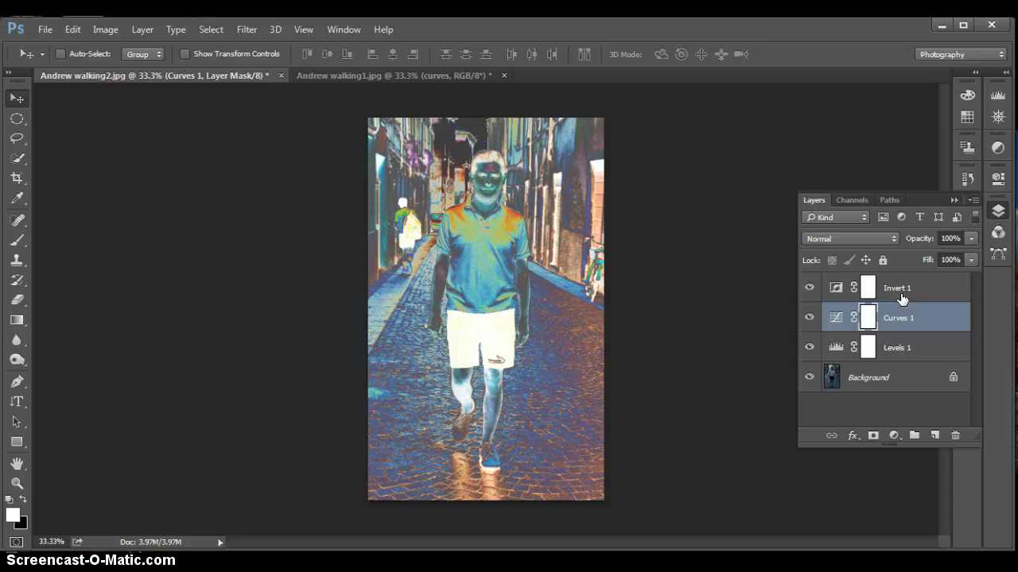
pyautogui.click(836, 288)
pyautogui.click(836, 318)
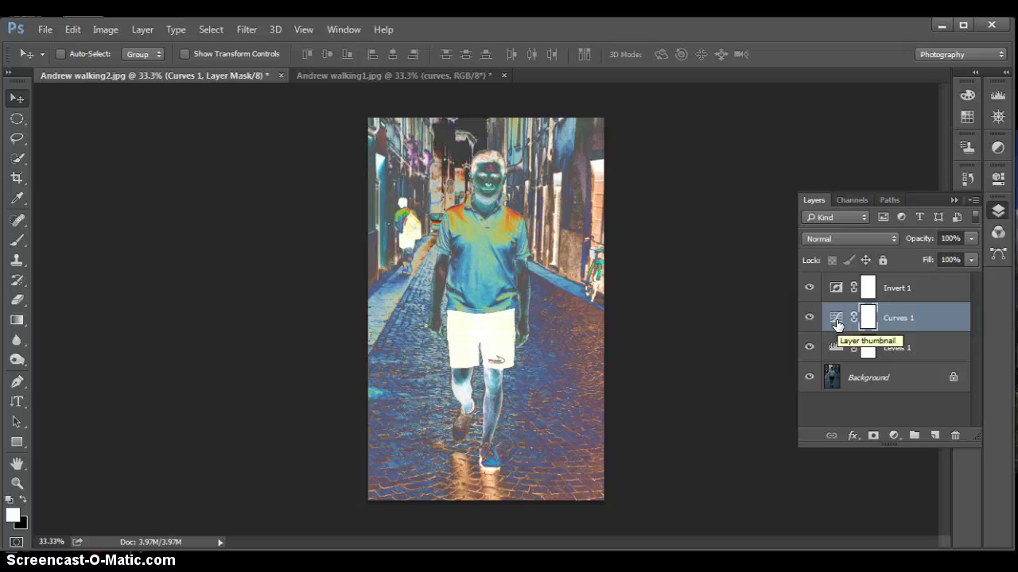
# Switch to the other open photo document and look over its image commands and pixel layers for comparison.
pyautogui.click(314, 76)
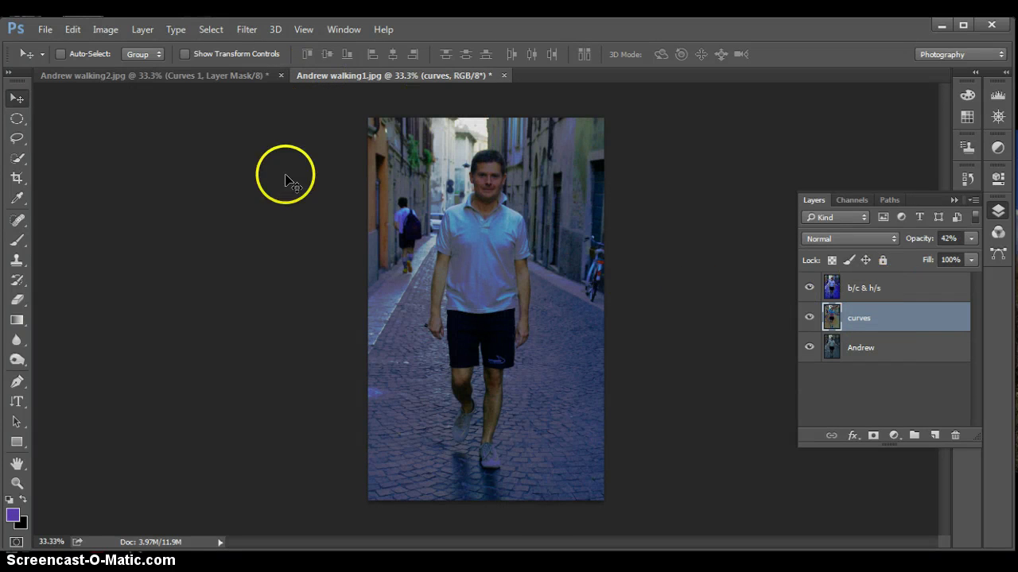
pyautogui.click(104, 29)
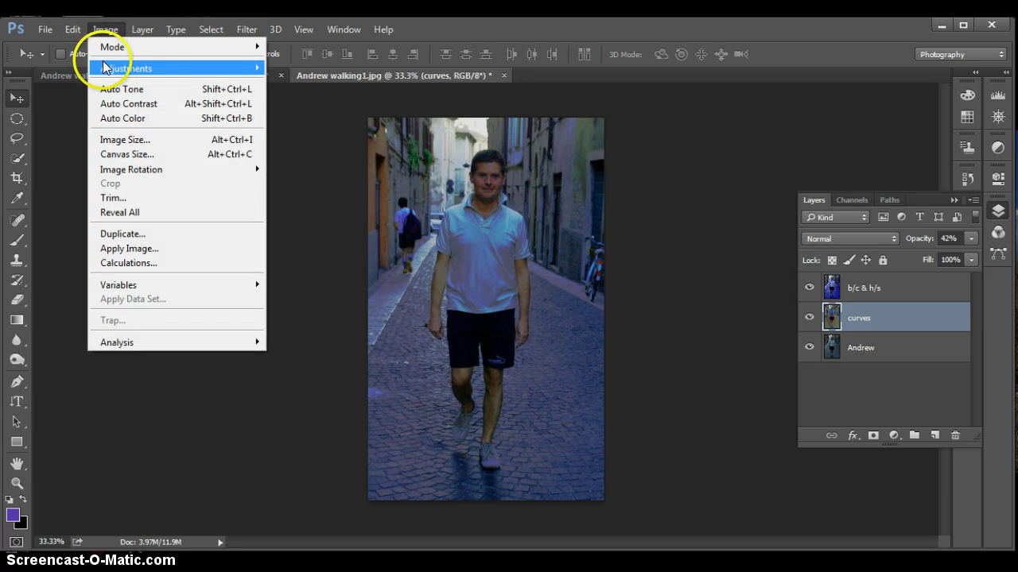
pyautogui.click(103, 32)
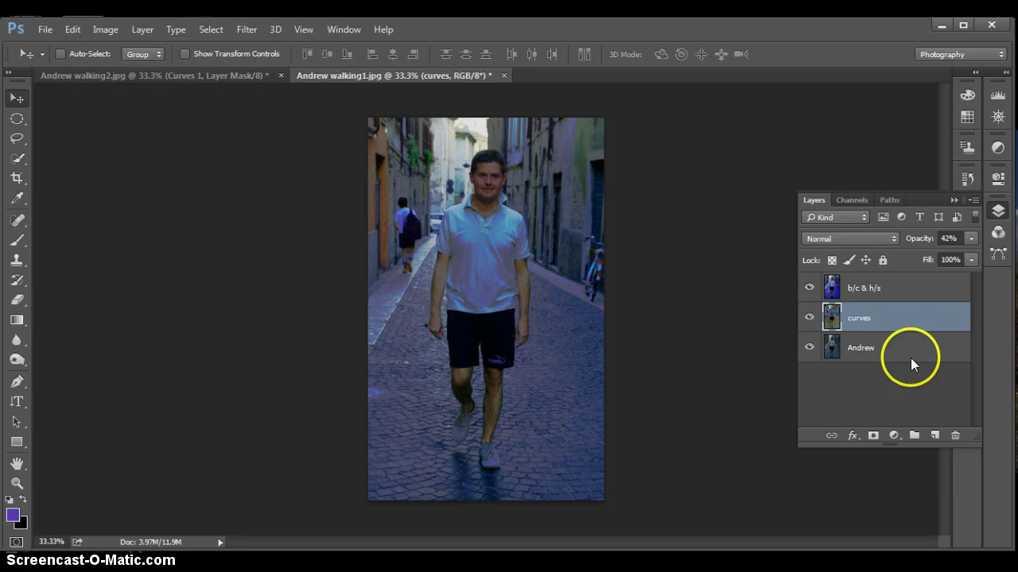
# Inspect the layer style blending options of the "b/c & h/s" pixel layer and leave them without applying changes.
pyautogui.click(859, 290)
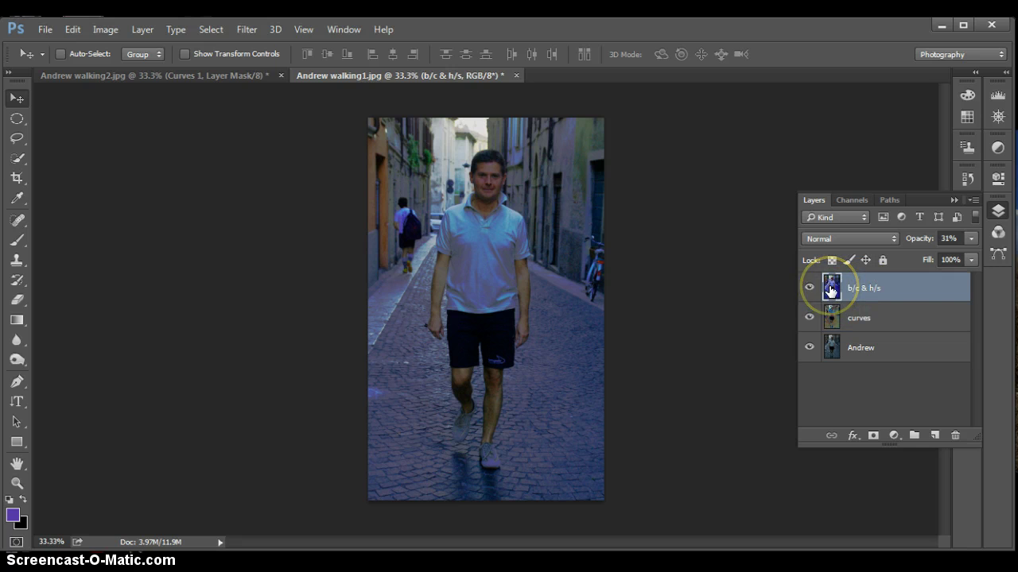
pyautogui.doubleClick(830, 289)
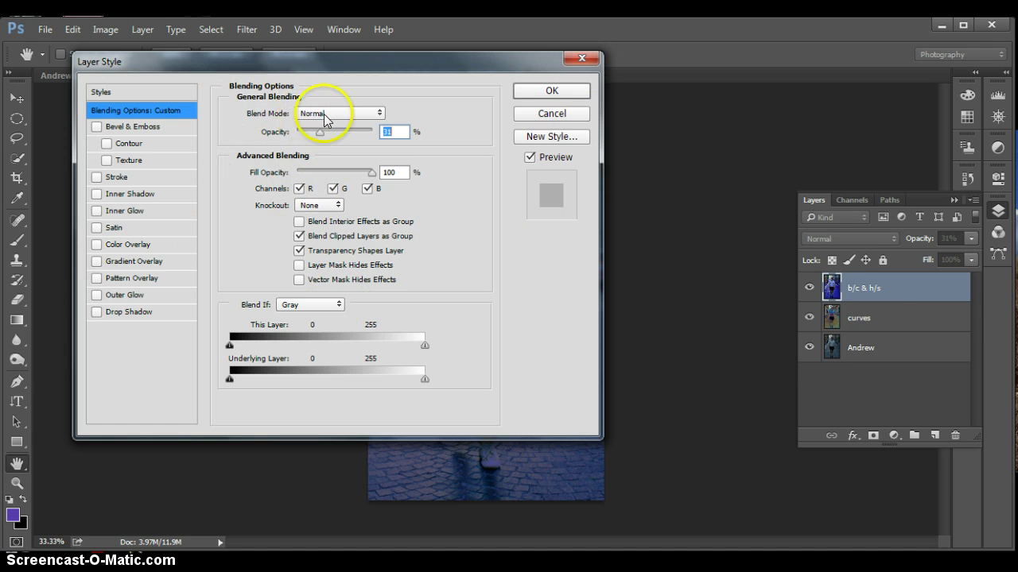
pyautogui.click(584, 58)
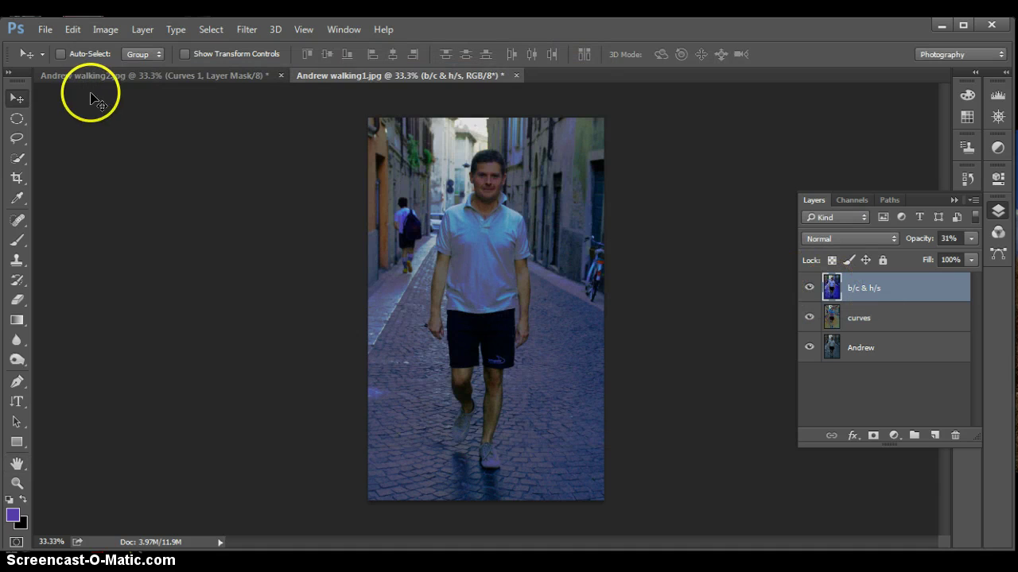
# Return to the photo document with the adjustment layers and review the curve settings of the Curves 1 layer.
pyautogui.click(116, 77)
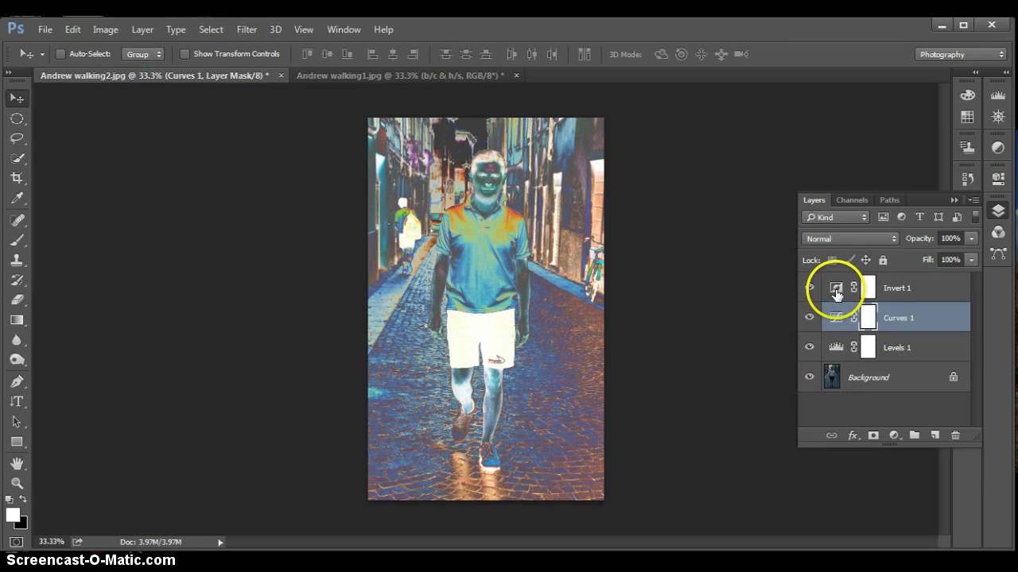
pyautogui.doubleClick(834, 320)
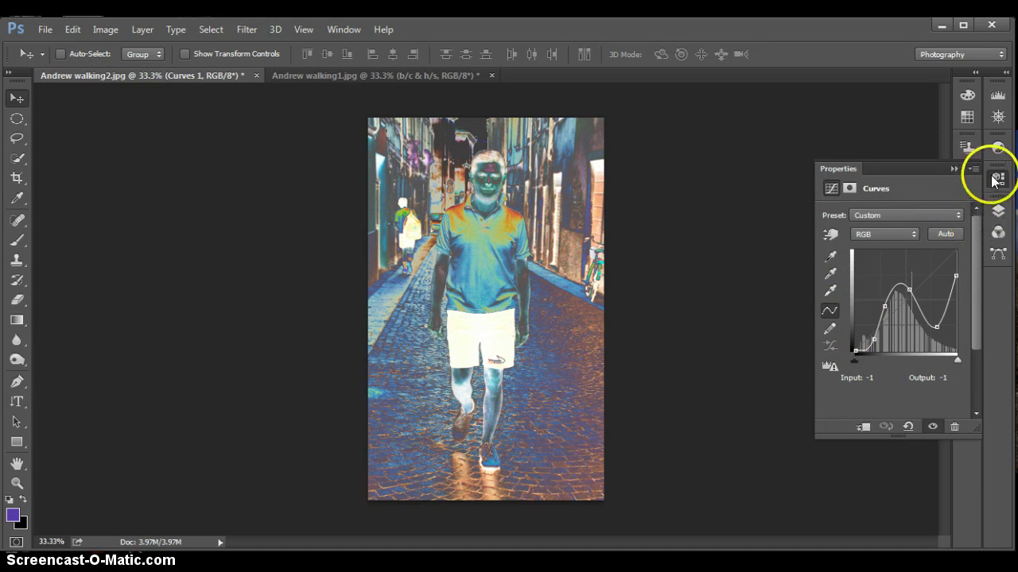
pyautogui.click(999, 210)
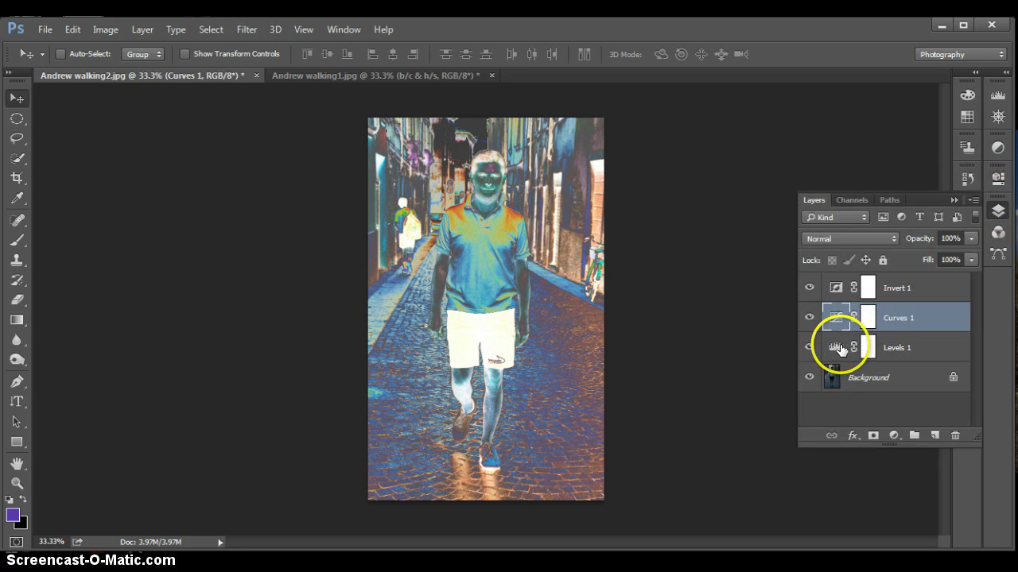
# Reopen the Levels 1 adjustment and lower its white input level to 134.
pyautogui.doubleClick(836, 347)
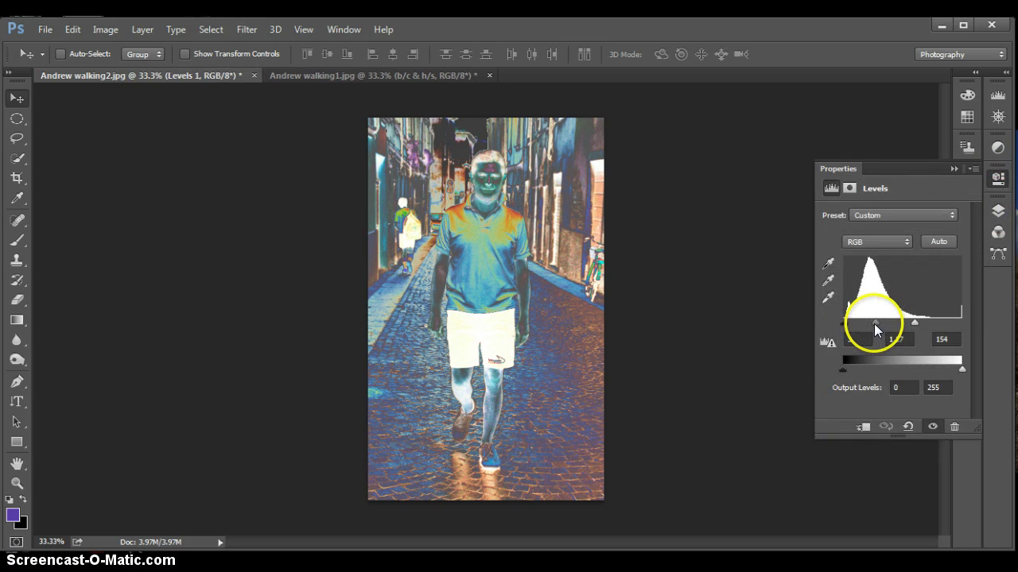
pyautogui.moveTo(915, 326); pyautogui.dragTo(905, 325)
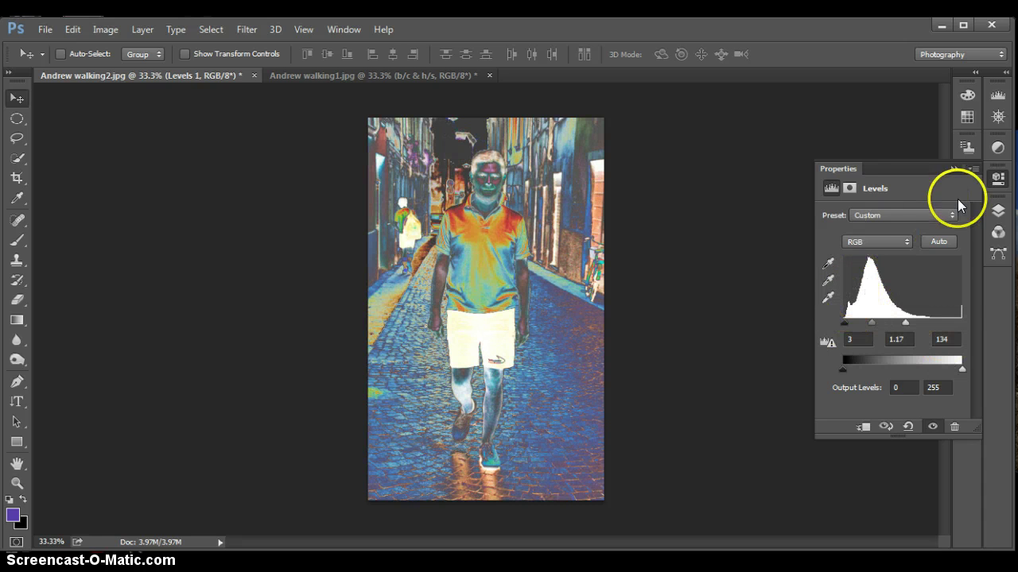
pyautogui.click(997, 211)
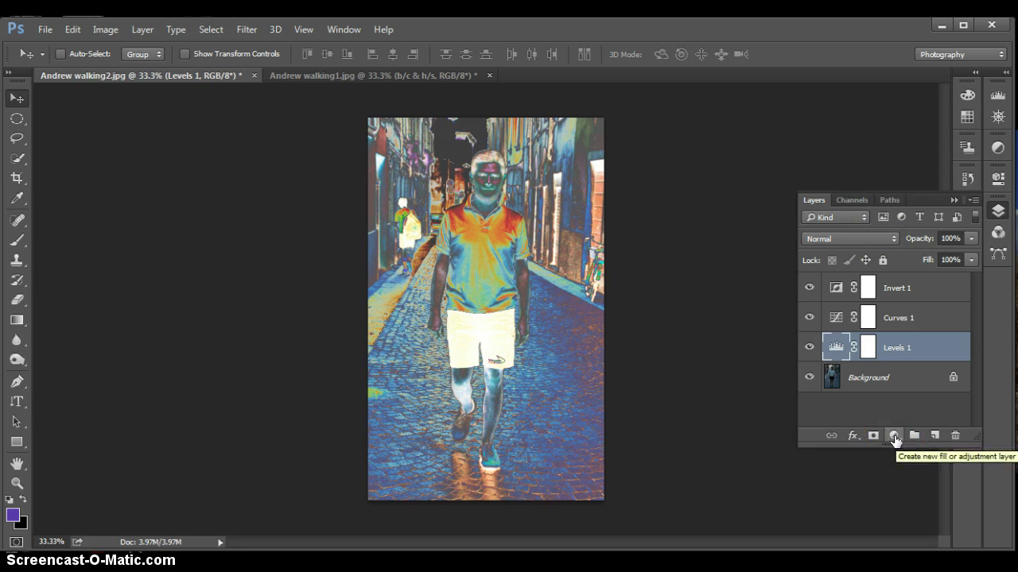
# Look over the available fill and adjustment layer types, including the Adjustments presets, without adding one, and return to the layer stack.
pyautogui.click(894, 436)
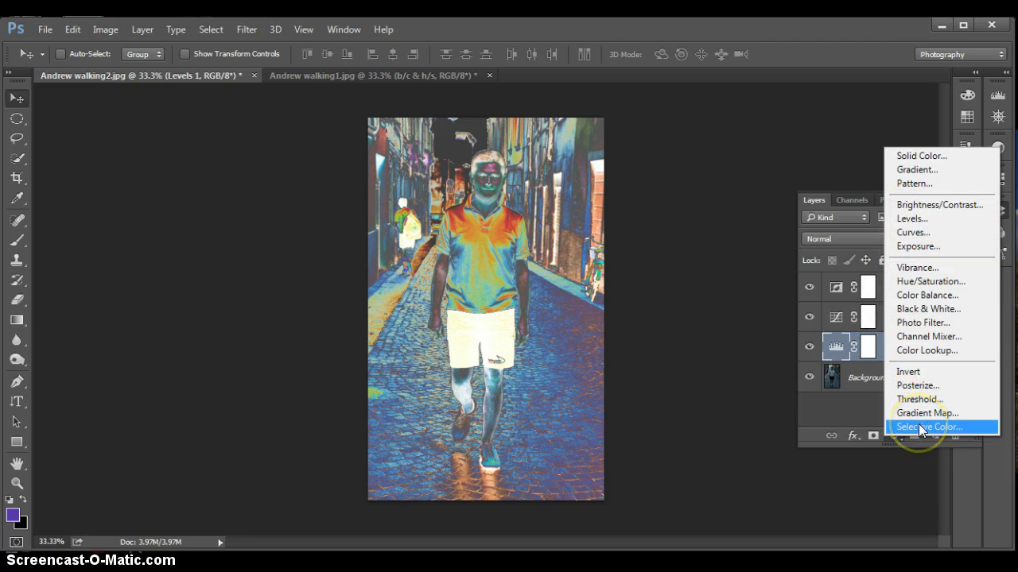
pyautogui.click(908, 496)
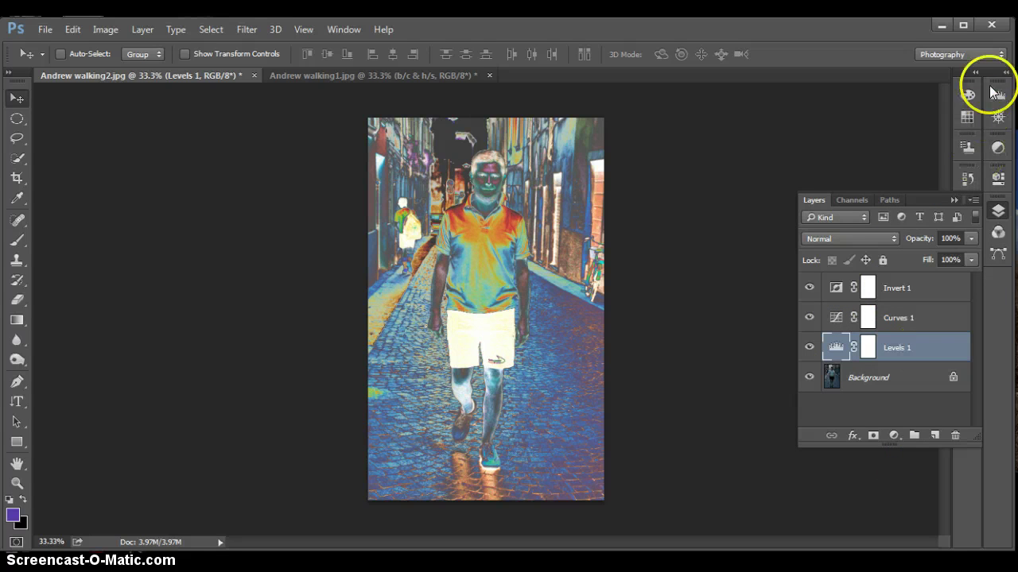
pyautogui.click(998, 151)
pyautogui.click(998, 151)
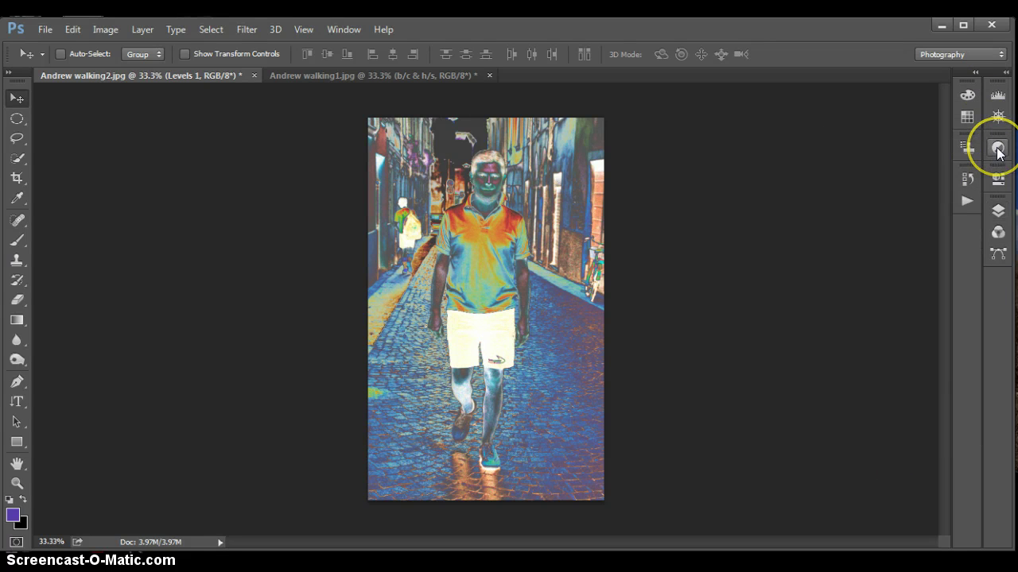
pyautogui.click(998, 152)
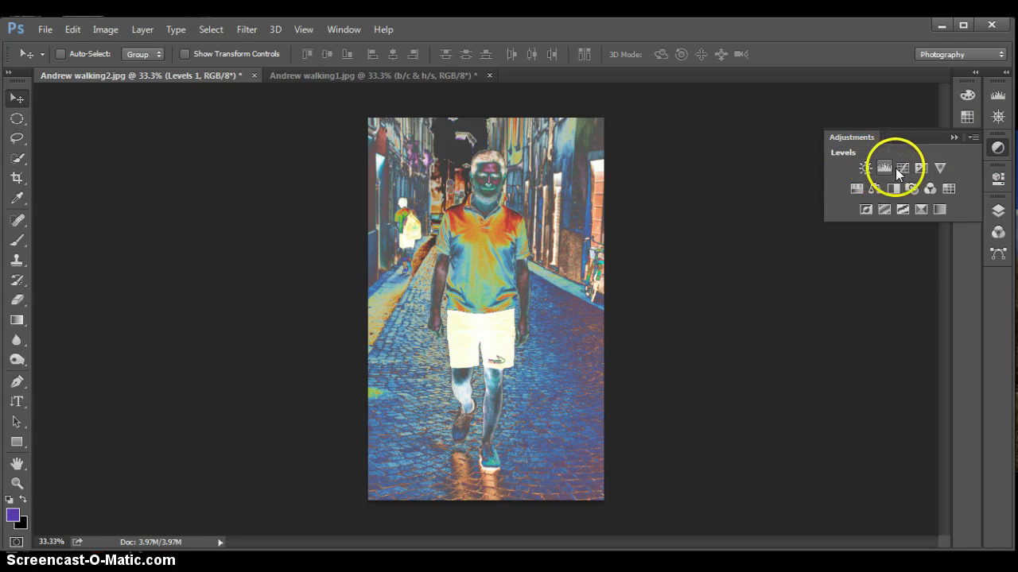
pyautogui.click(943, 167)
pyautogui.click(953, 137)
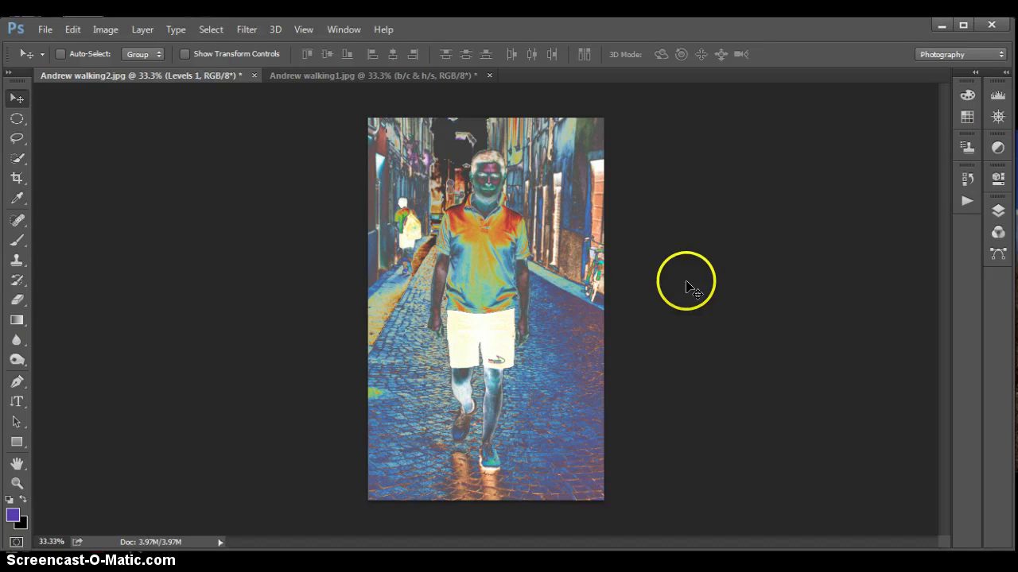
pyautogui.click(999, 211)
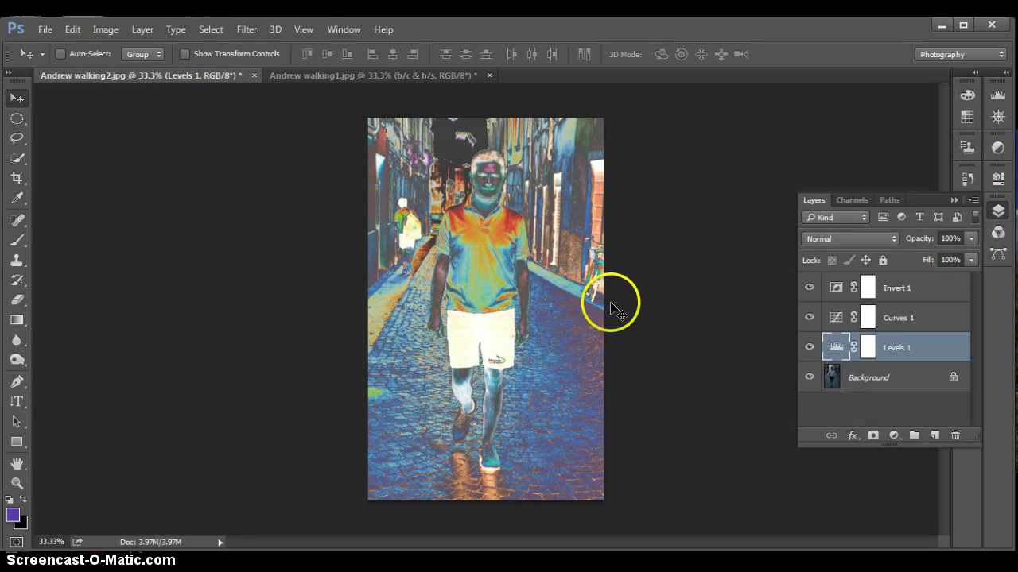